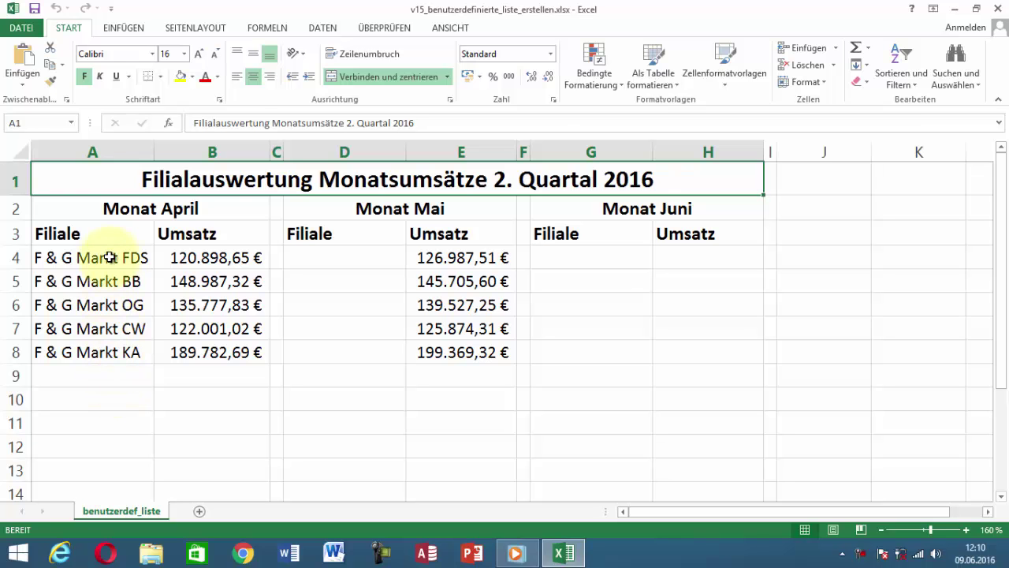
Step: Select the five branch names in cells A4:A8
drag(109, 257, 108, 347)
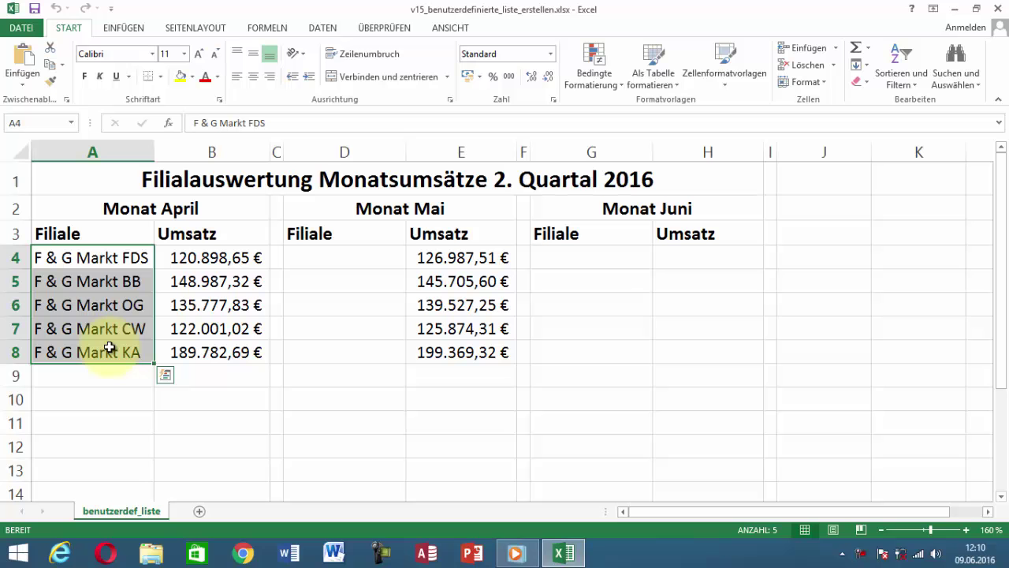
Step: Open the Custom Lists editor from Excel Options > Advanced with $A$4:$A$8 as the import range
click(22, 29)
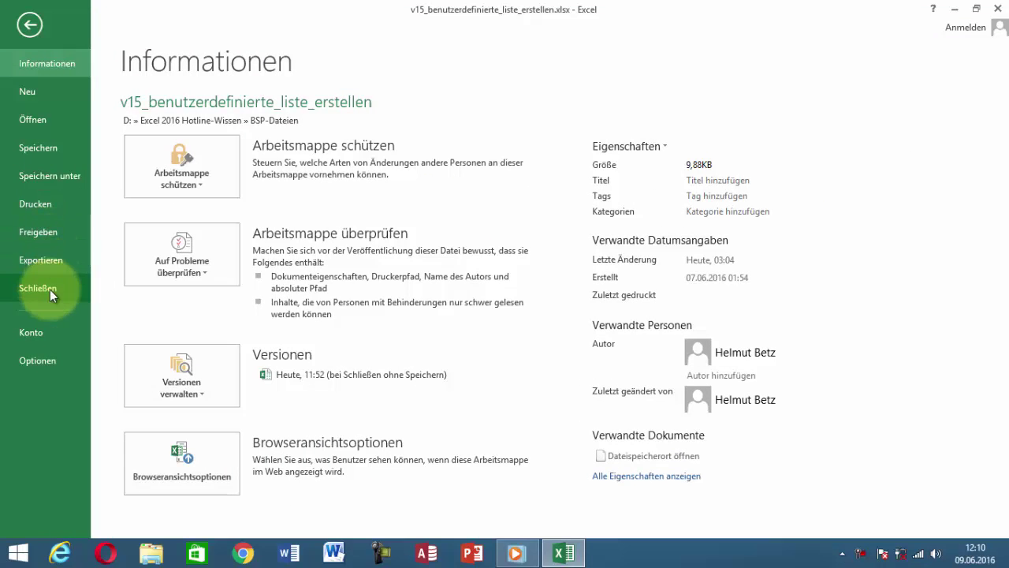
click(63, 362)
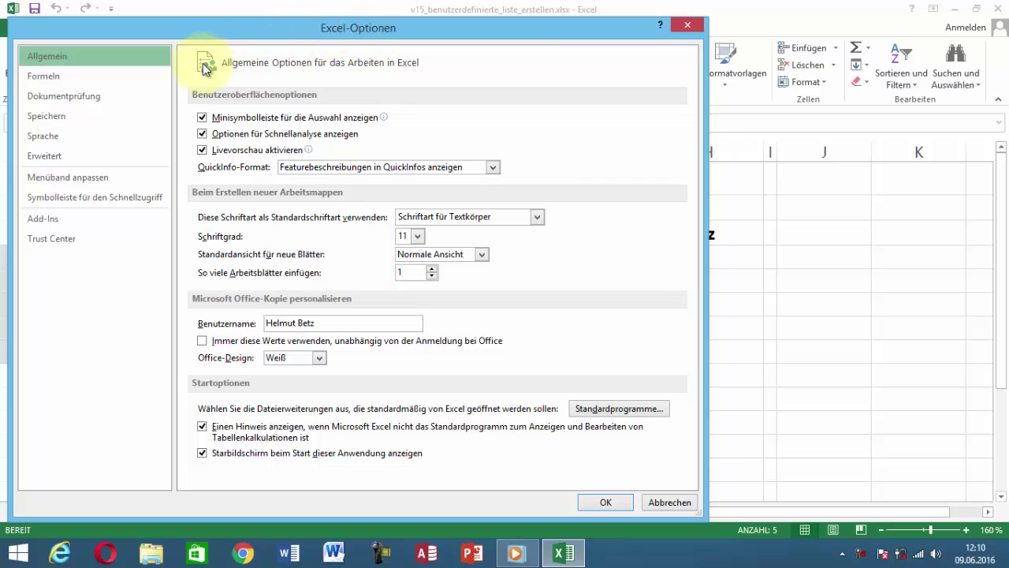
click(87, 155)
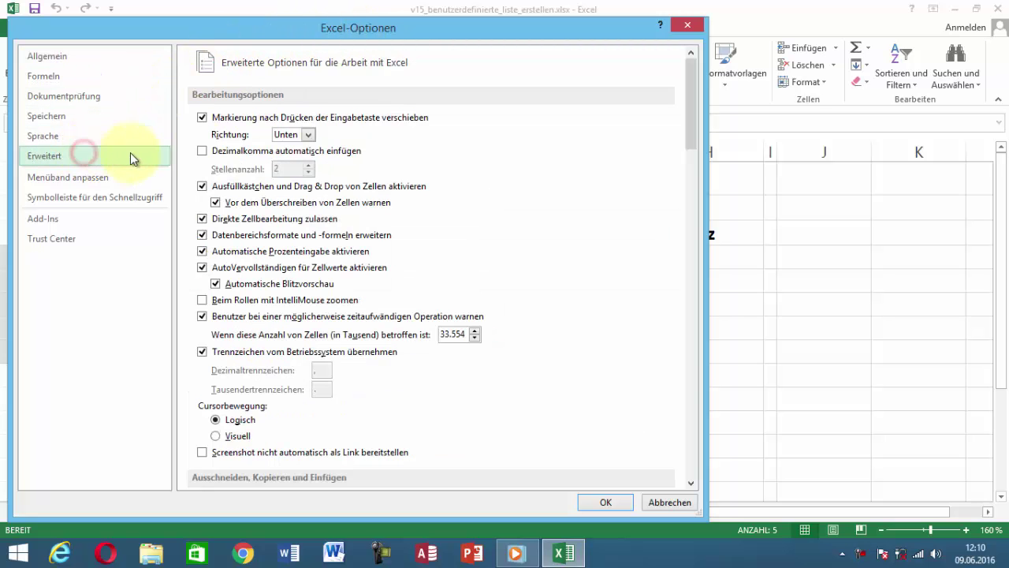
drag(696, 138, 690, 432)
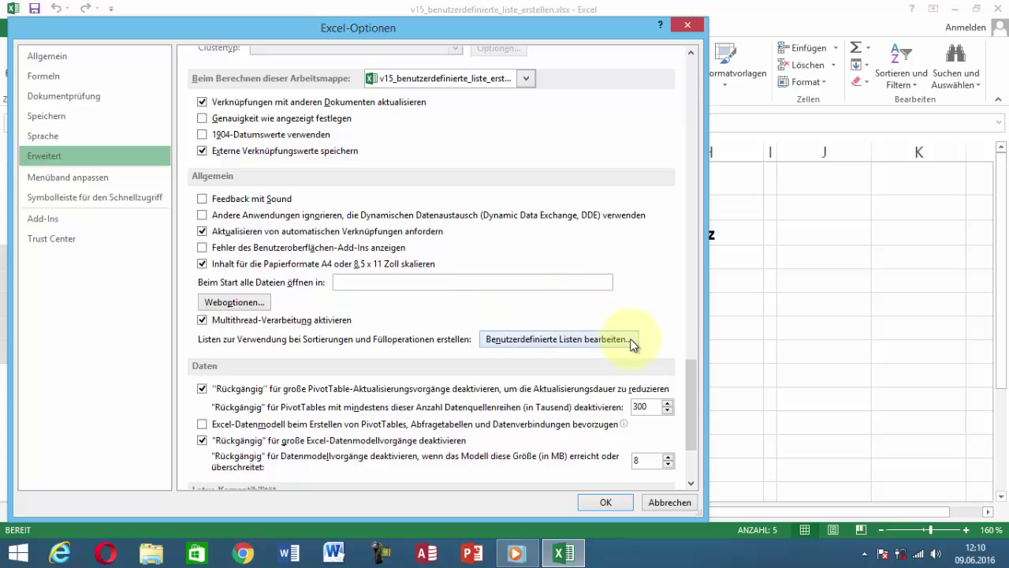
click(631, 339)
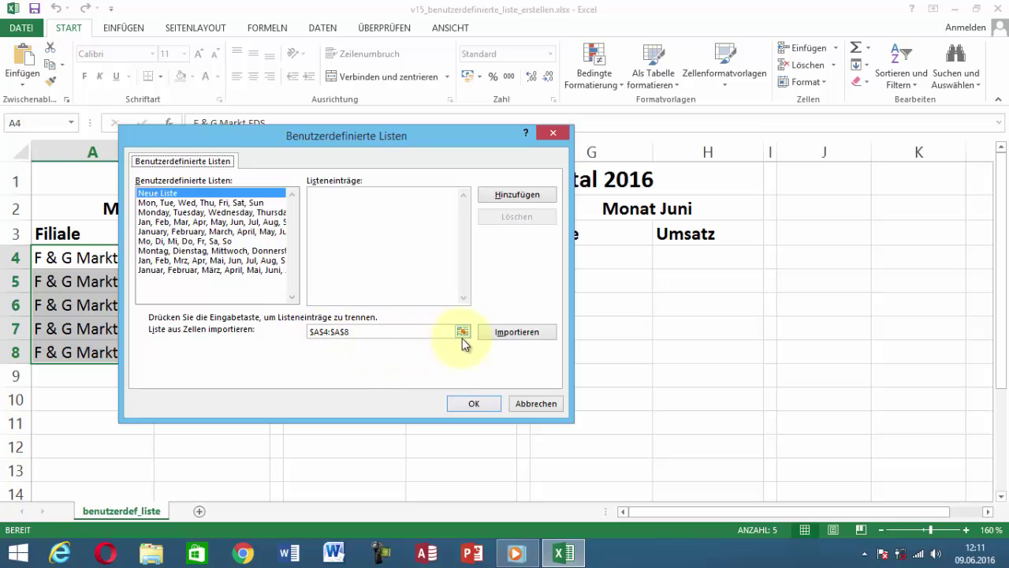
Step: Import A4:A8 as a new custom list and add 'F & G Markt LB' as a sixth entry
click(548, 336)
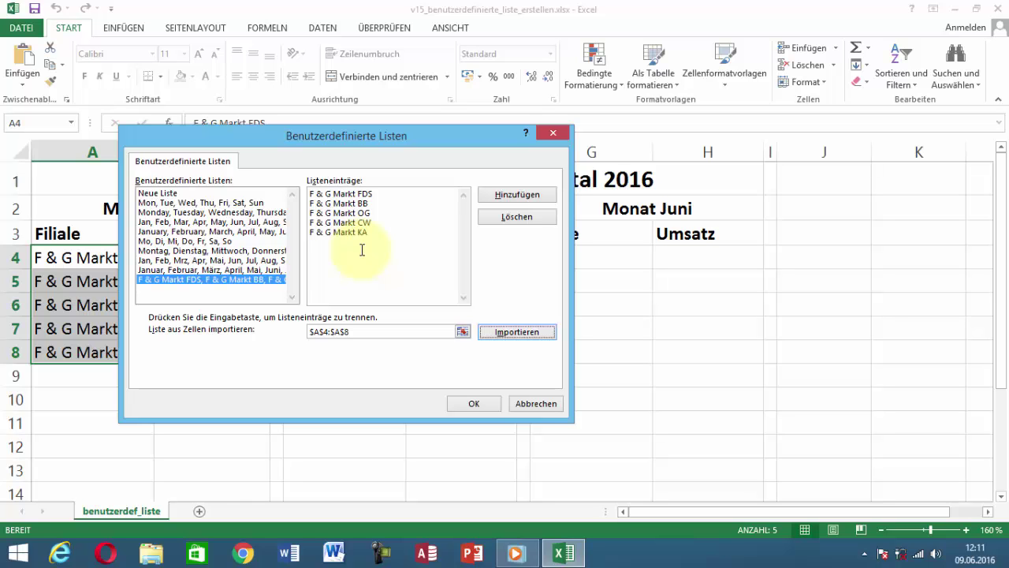
click(367, 233)
text(F & G Mar)
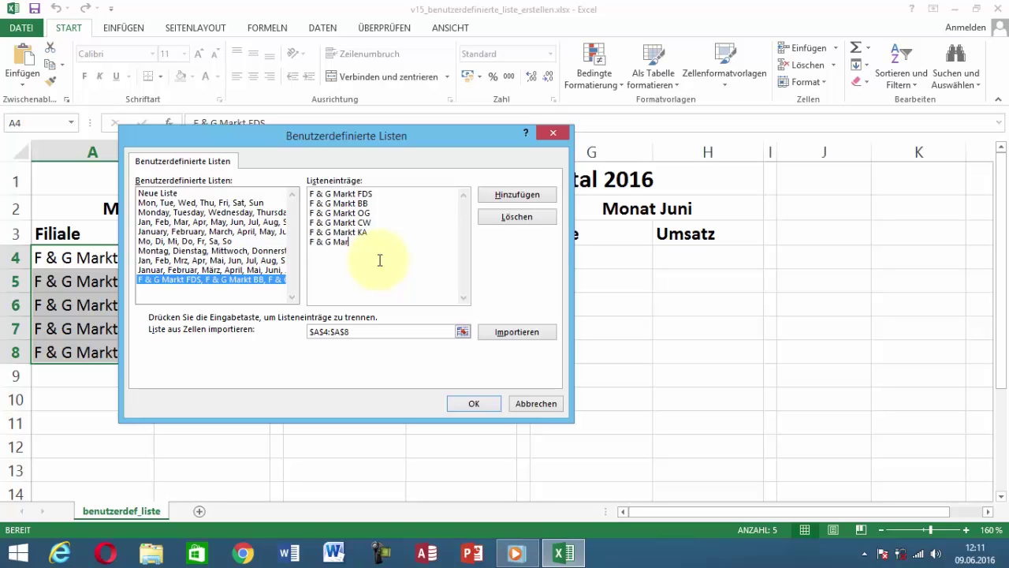
text(kt LB)
Step: Save the custom list and extend column A so A9 reads F & G Markt LB
click(485, 404)
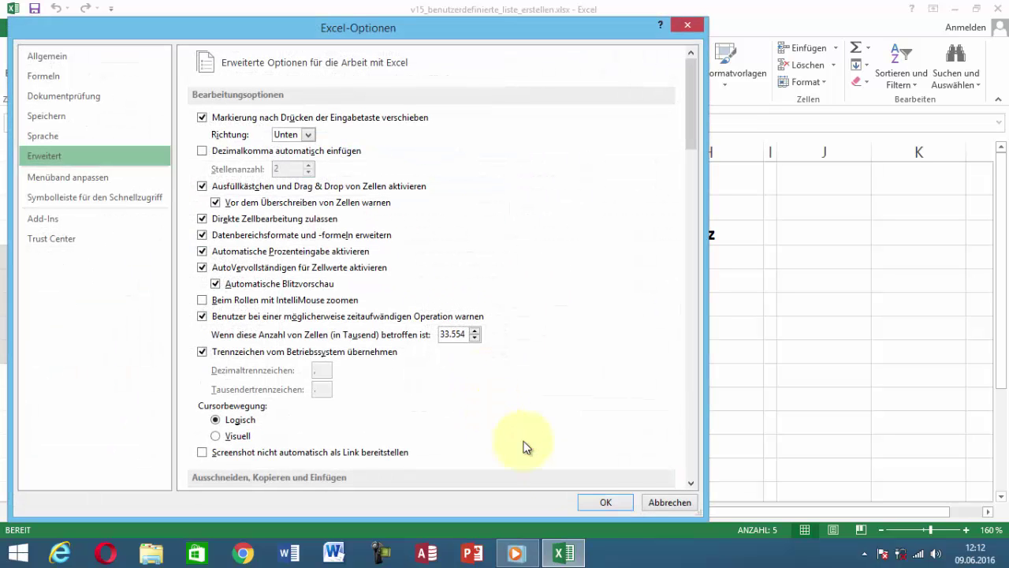
click(614, 503)
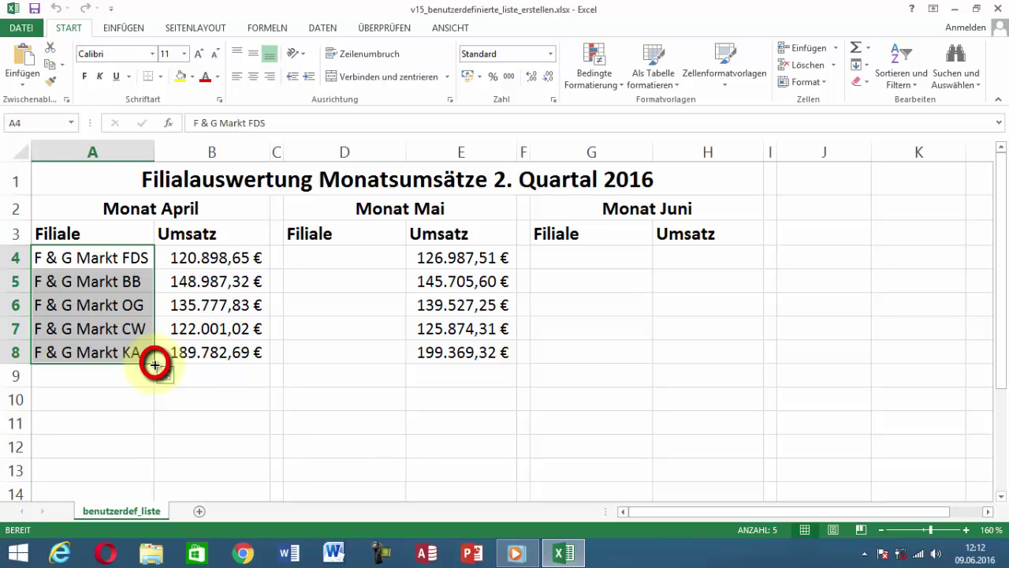
drag(155, 365, 154, 383)
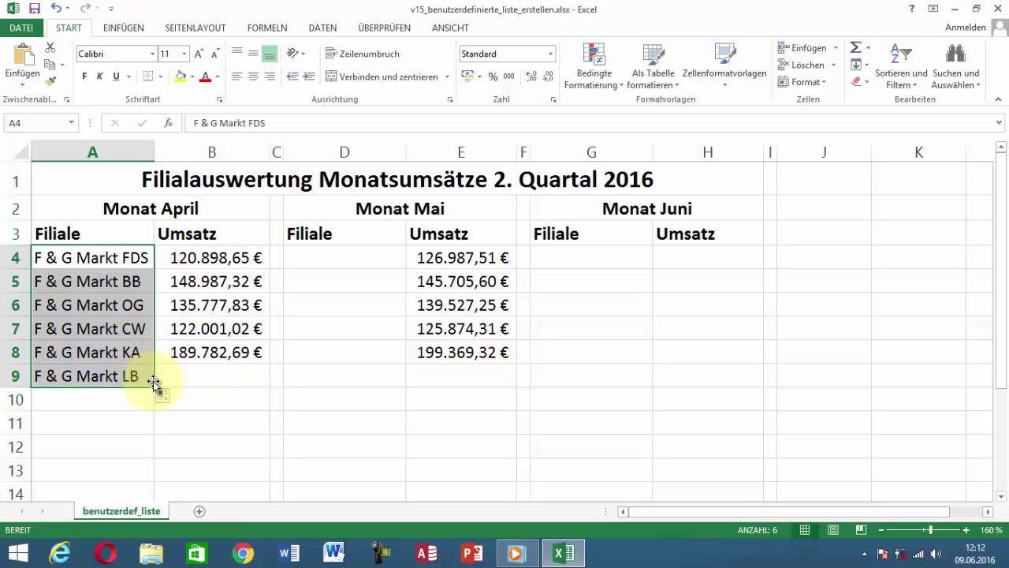
click(119, 423)
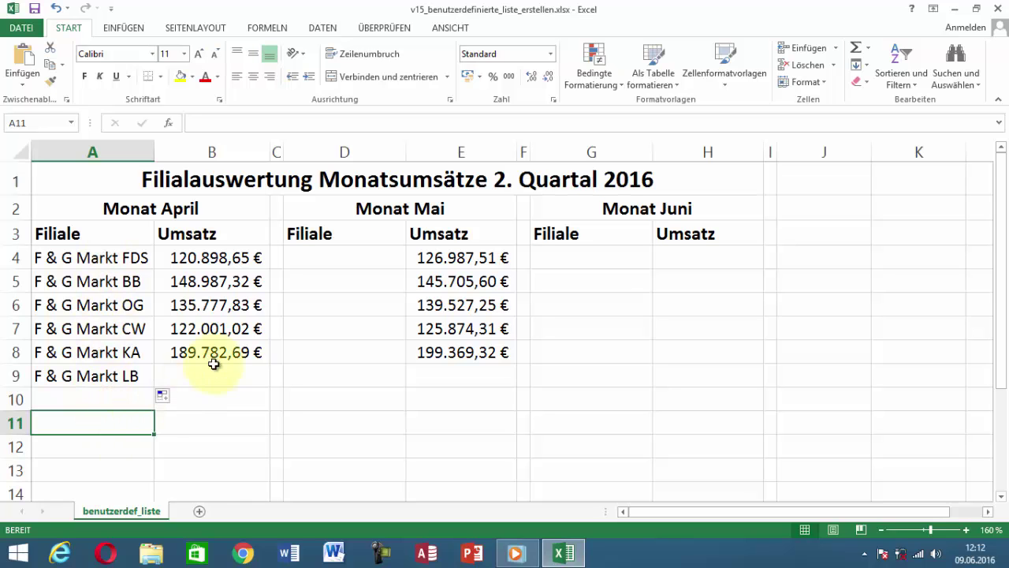
Step: Enter 'F & G Markt FDS' in D4 and fill down to D9 with all six branch names
click(335, 259)
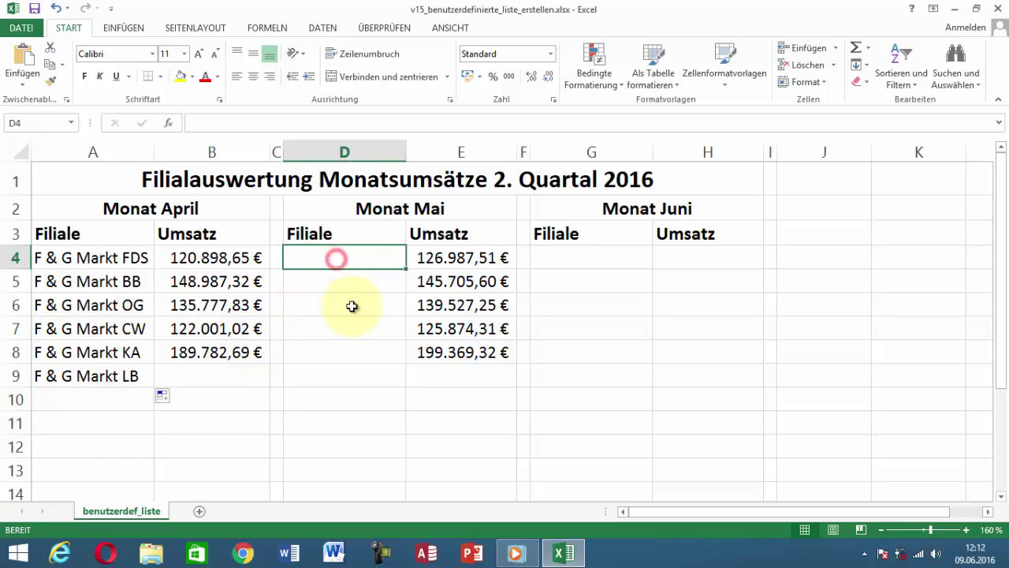
text(F)
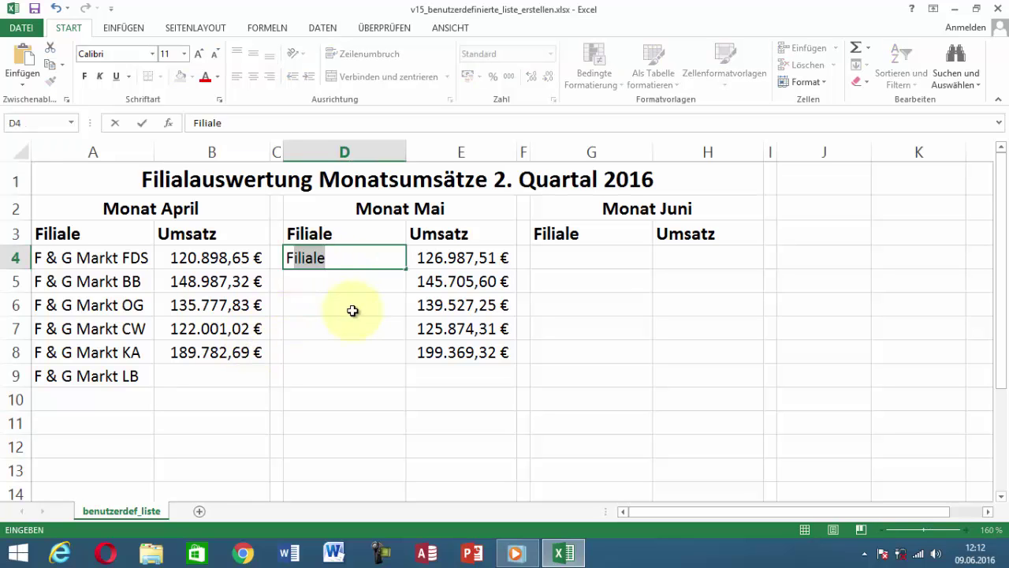
text( & )
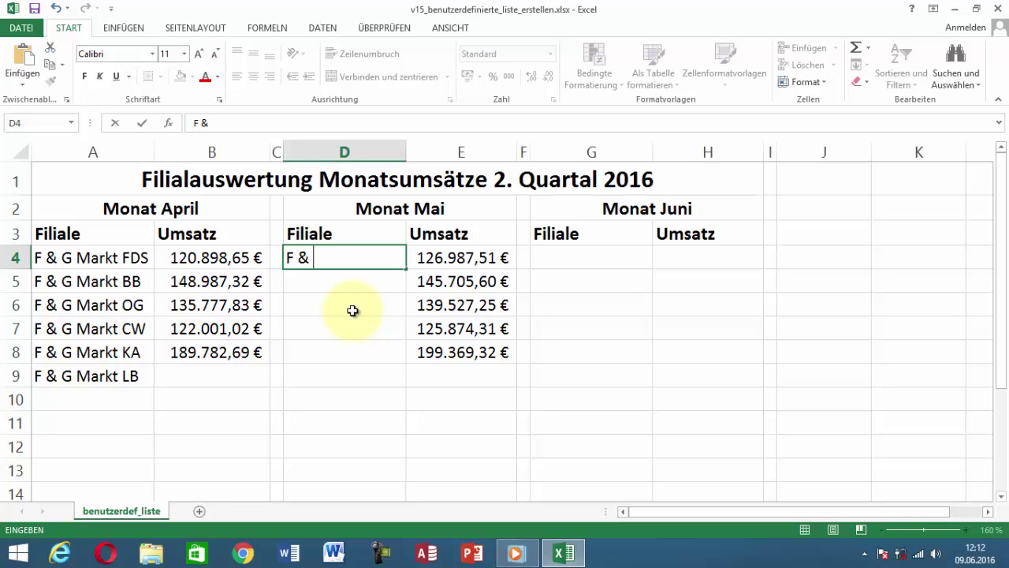
text(G Markt FDs)
key(BackSpace)
text(S)
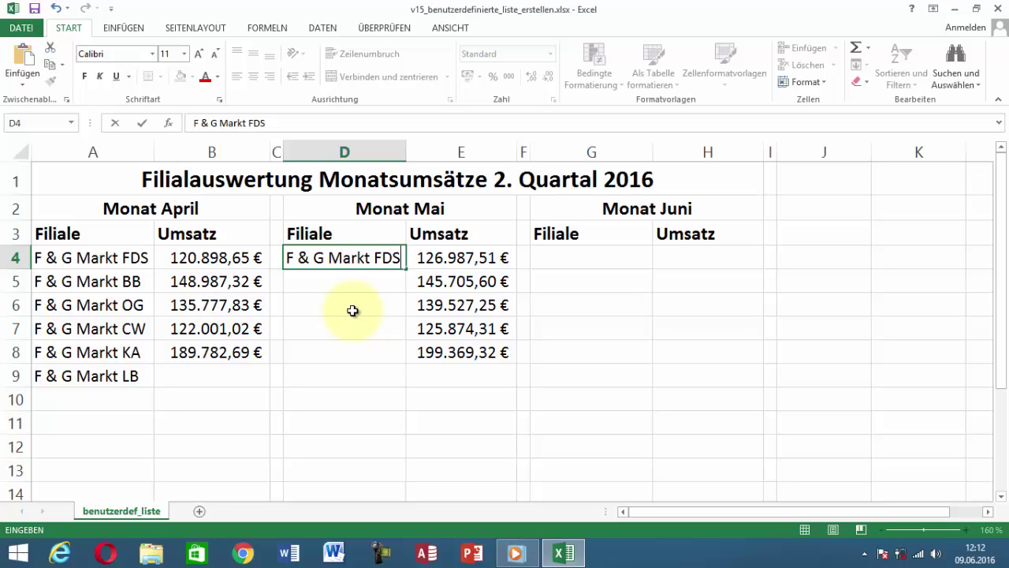
click(145, 126)
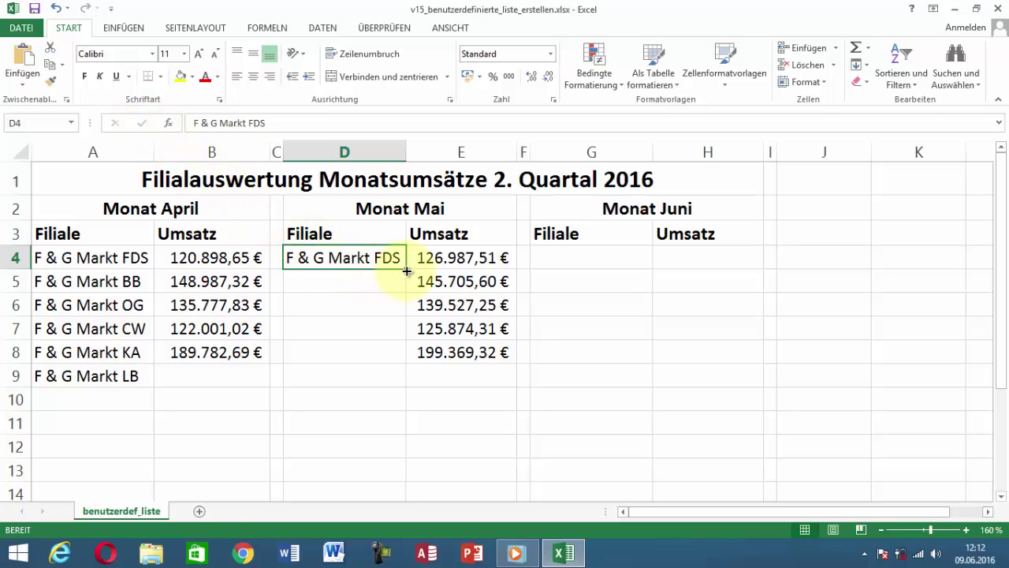
drag(407, 271, 413, 380)
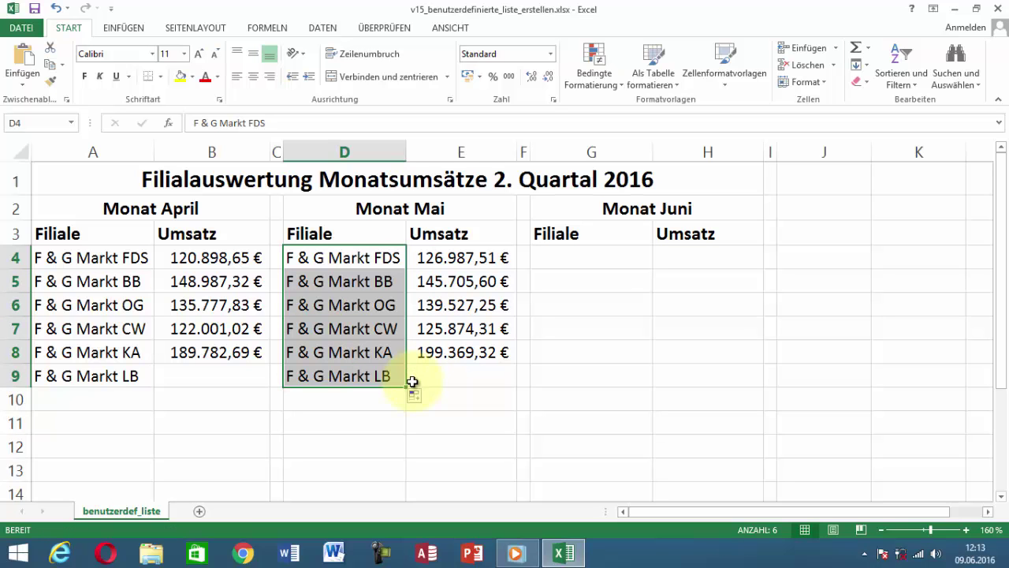
click(368, 423)
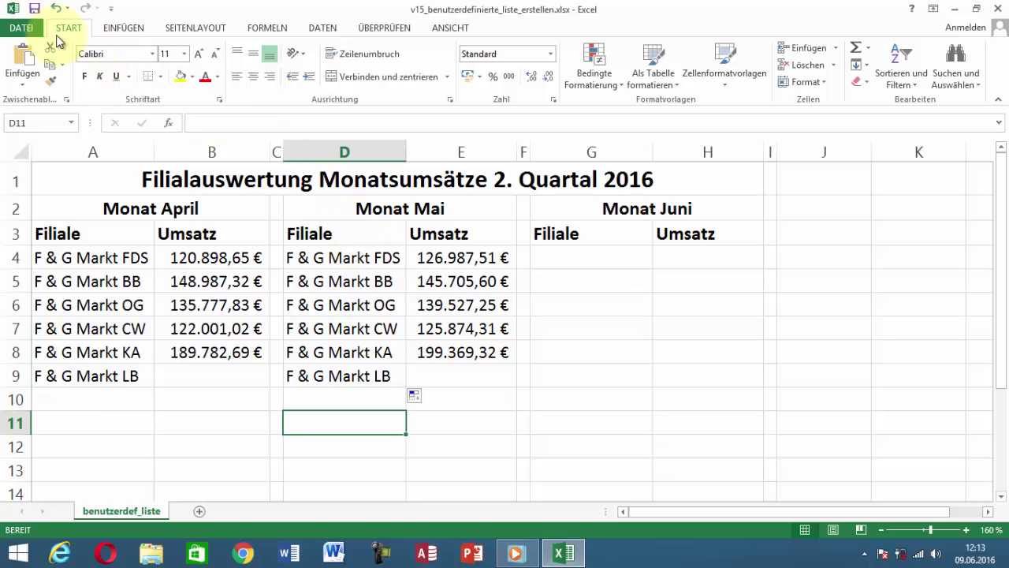
Step: Open the Custom Lists editor again via File > Options > Advanced
click(37, 28)
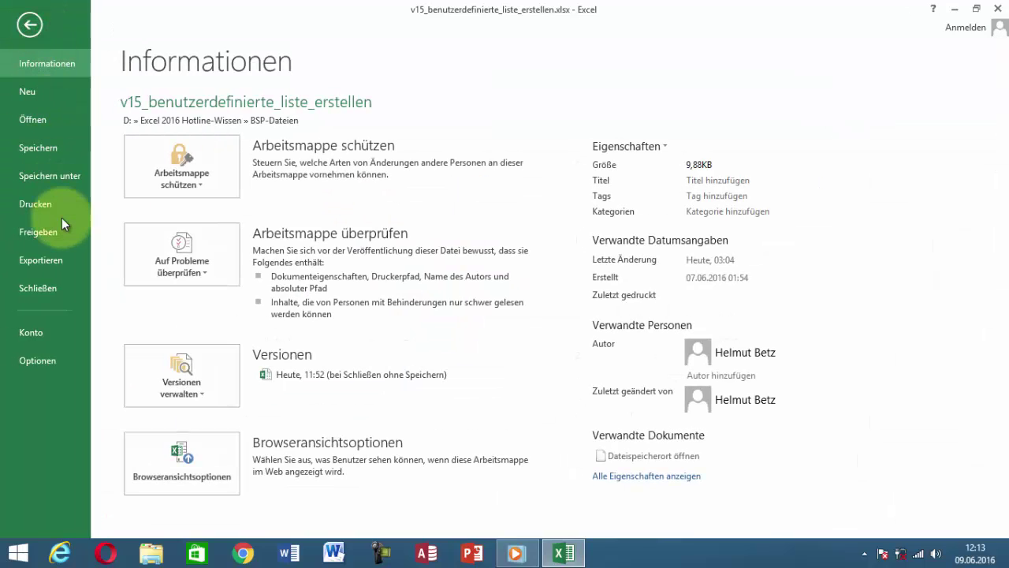
click(62, 359)
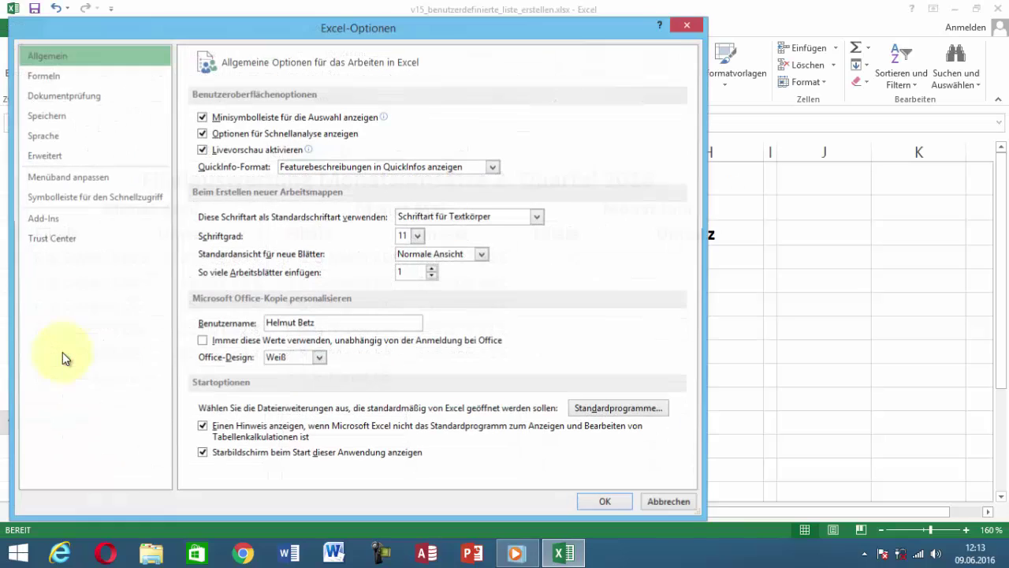
click(78, 153)
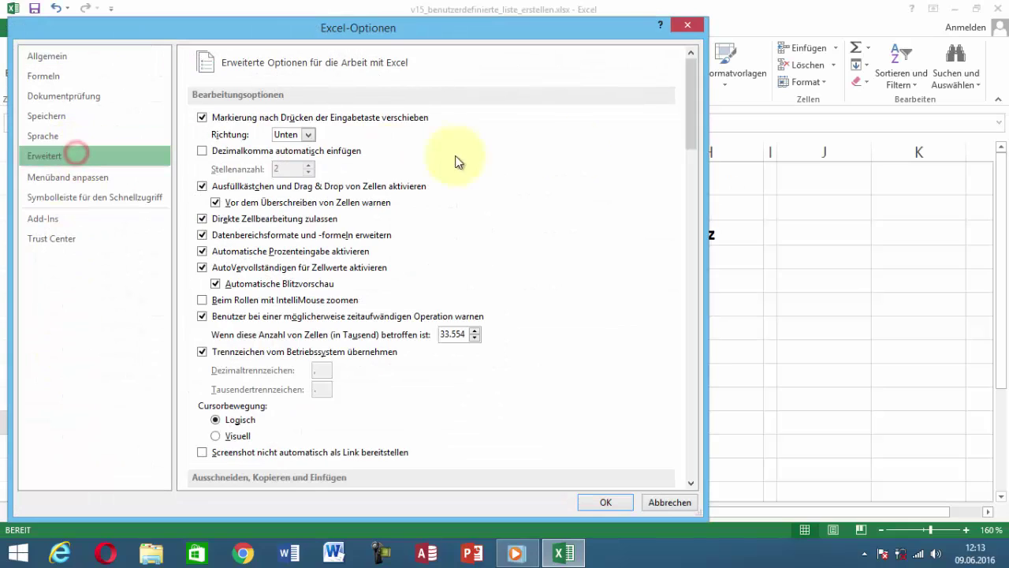
drag(691, 119, 692, 124)
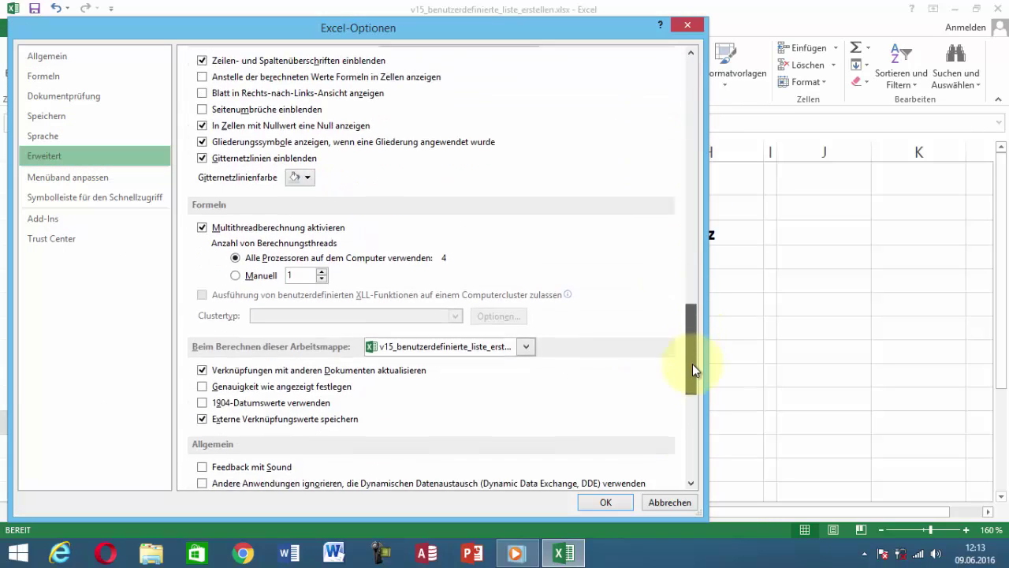
drag(692, 307, 693, 404)
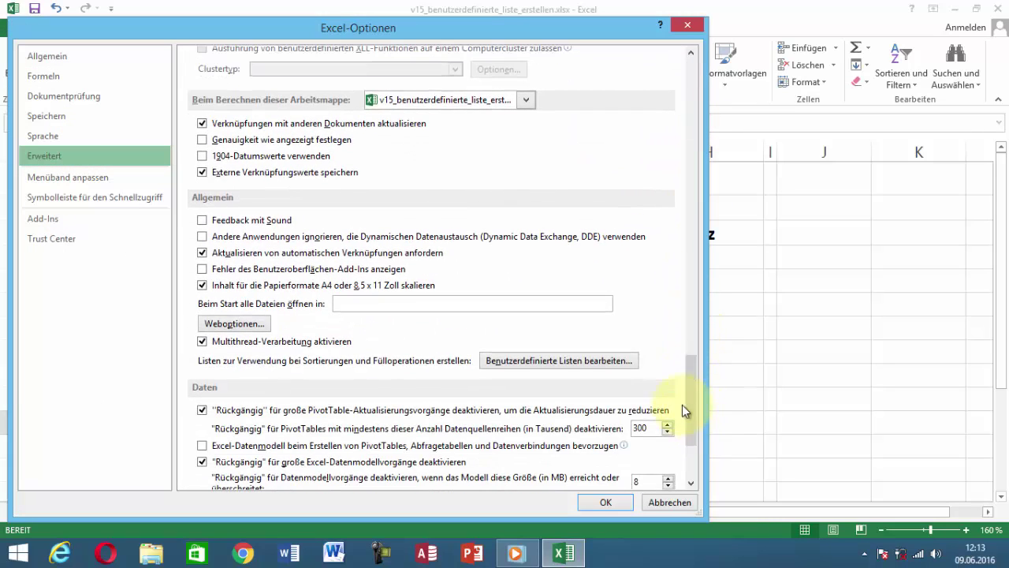
click(627, 362)
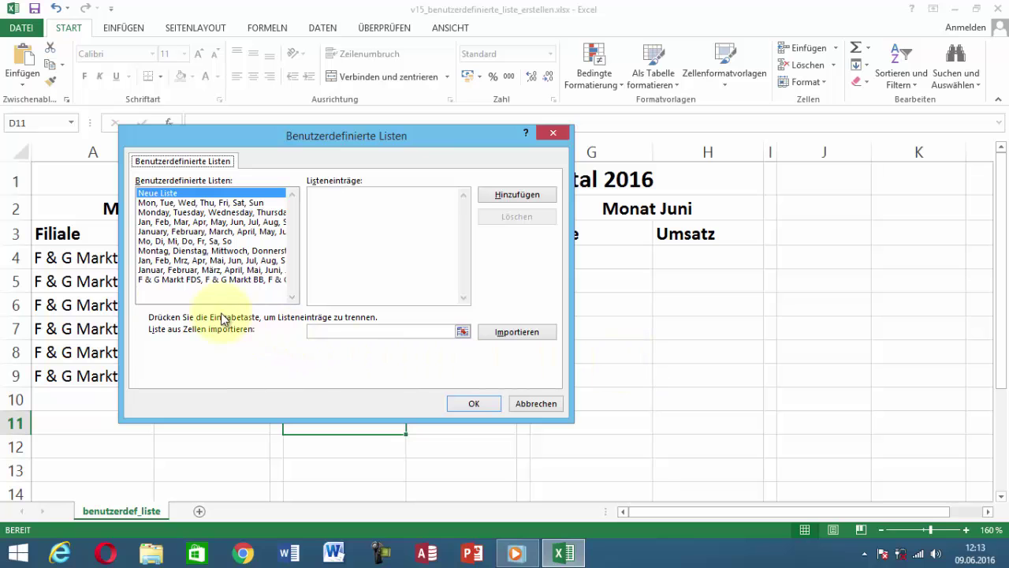
Step: Delete F & G Markt FDS and CW from the branch list, leaving BB, OG, KA, LB, and confirm
click(188, 281)
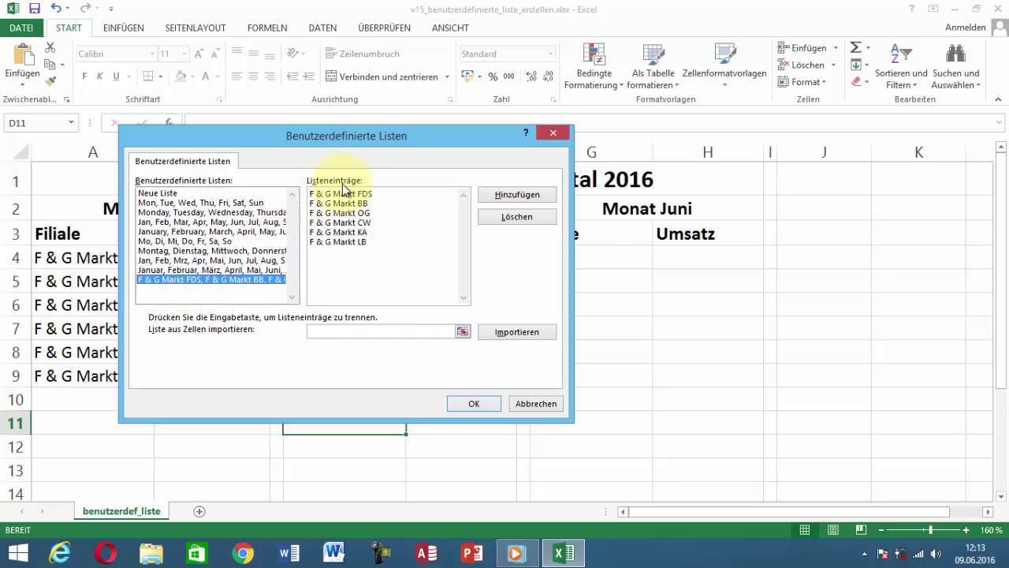
drag(381, 194, 297, 197)
key(Delete)
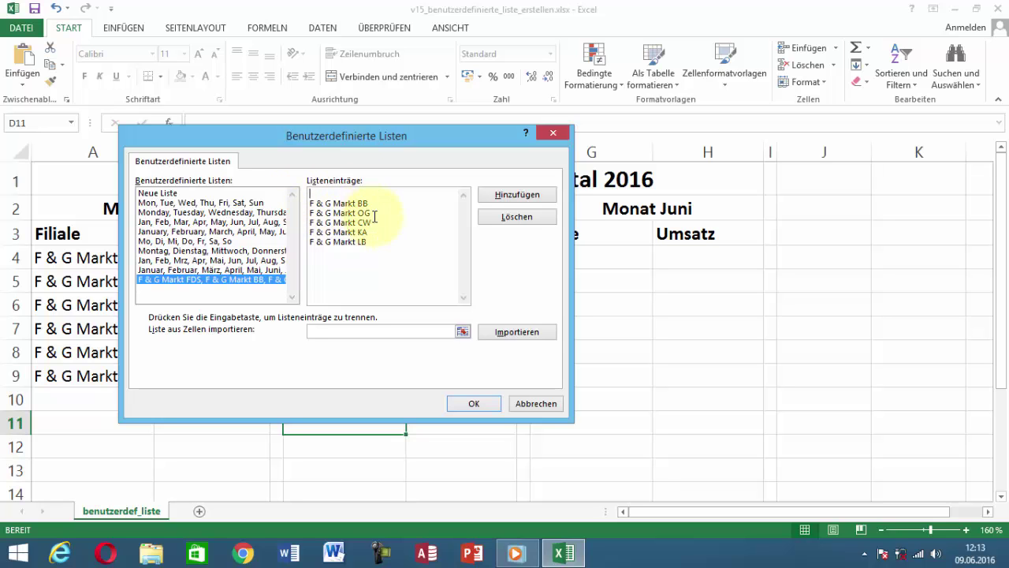
drag(381, 223, 319, 224)
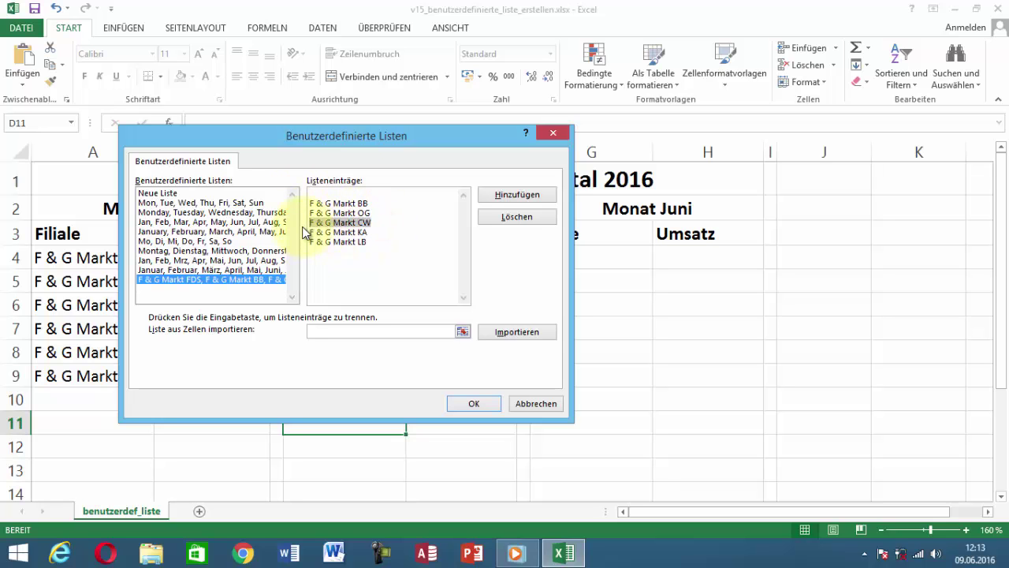
key(Delete)
key(Delete)
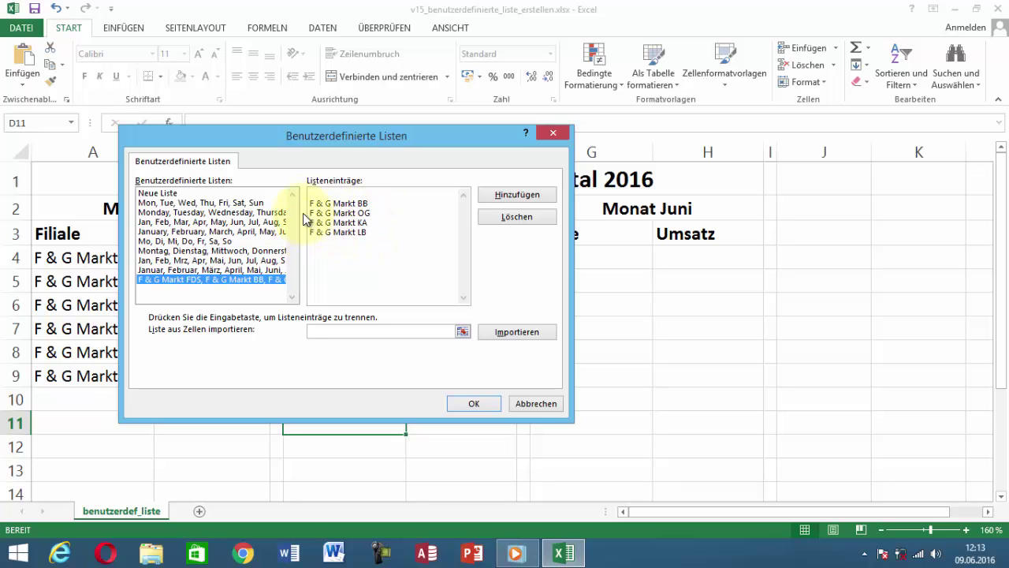
click(314, 193)
key(Delete)
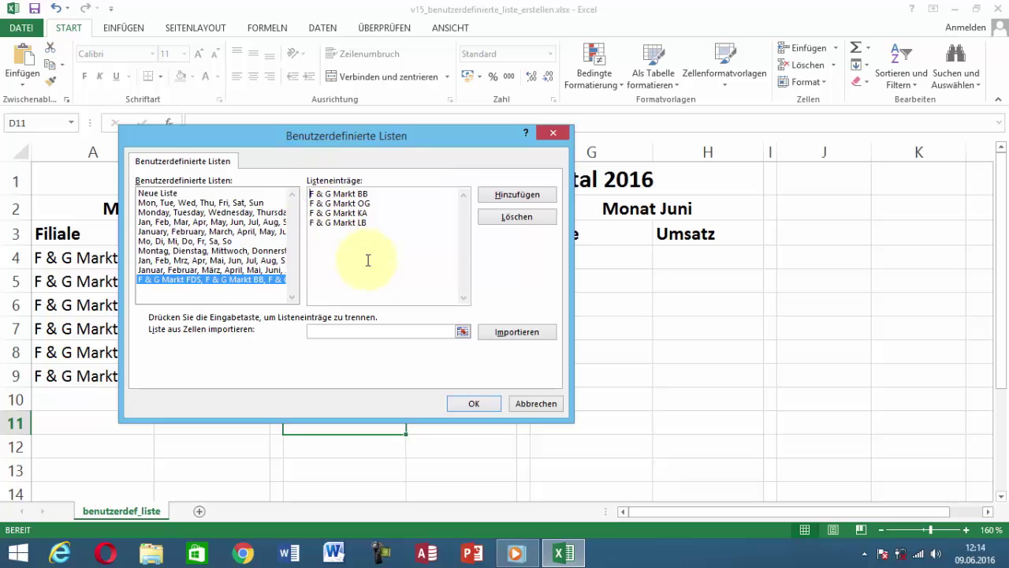
click(490, 403)
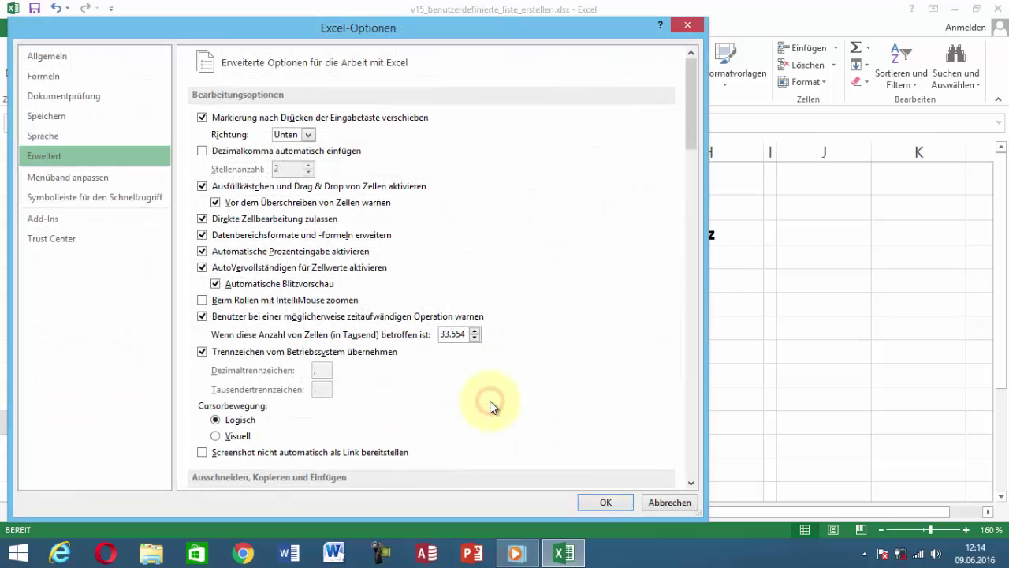
Step: Enter 'F & G Markt BB' in G4 and fill down to G7 with OG, KA and LB
click(611, 503)
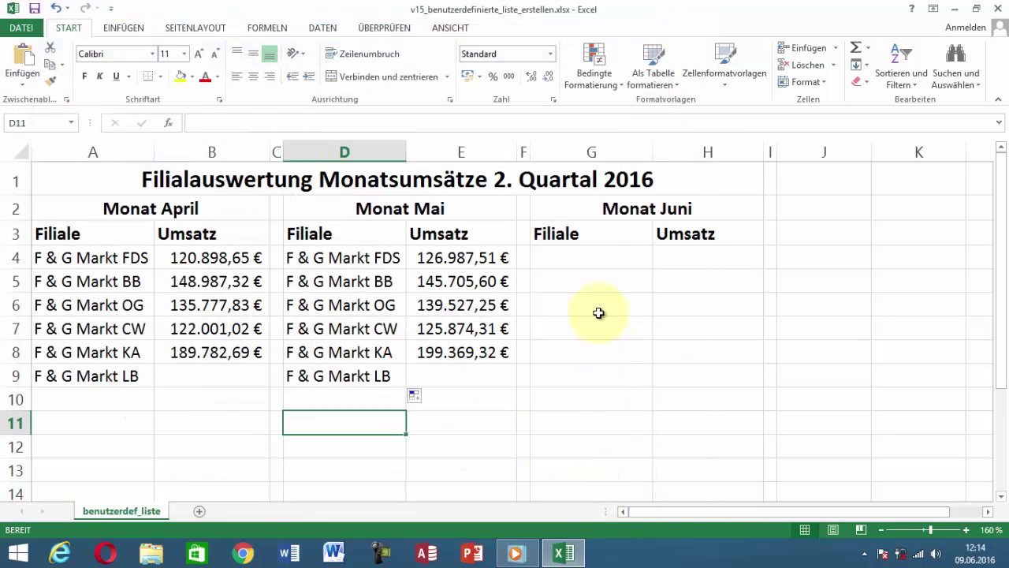
click(596, 257)
text(F)
key(Delete)
text(& G Markt )
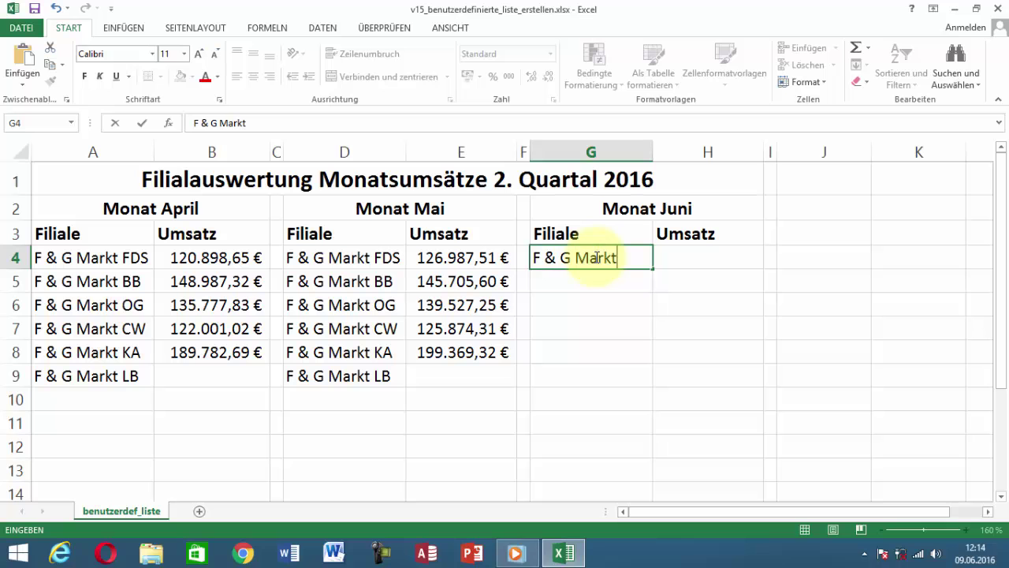
text(BB)
click(142, 123)
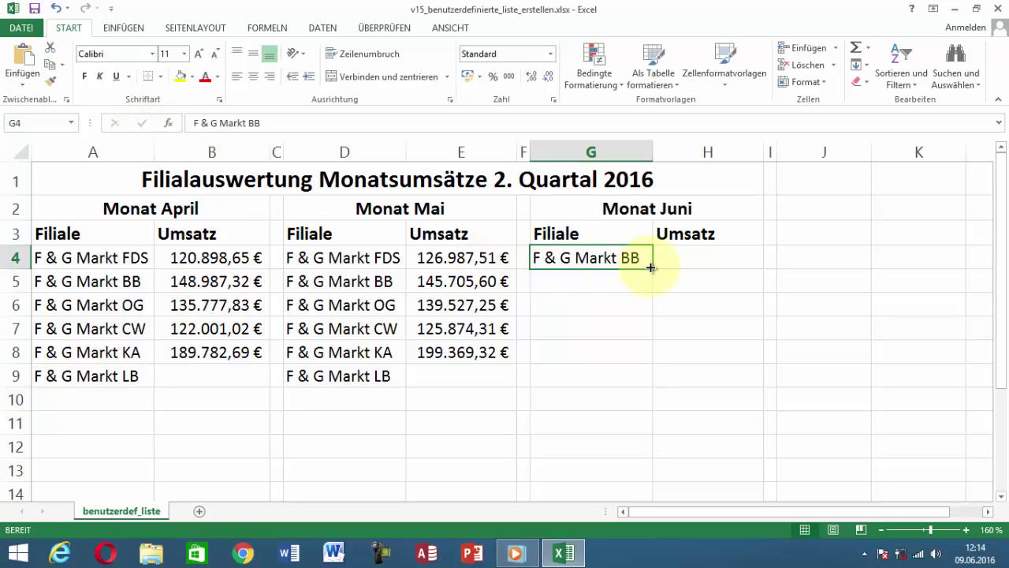
mouse_move(651, 268)
mouse_down()
mouse_move(653, 356)
mouse_move(651, 343)
mouse_up()
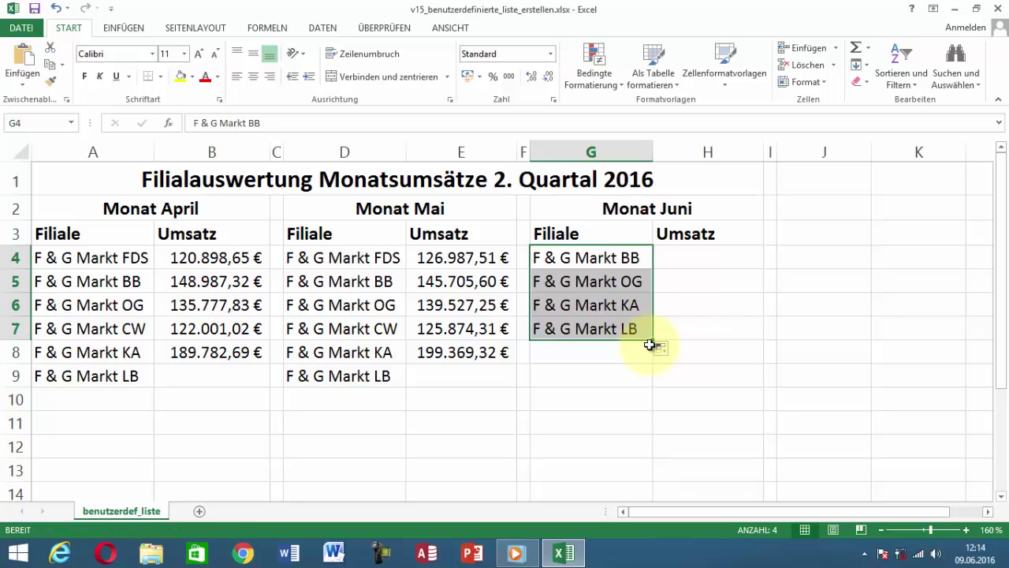
click(619, 376)
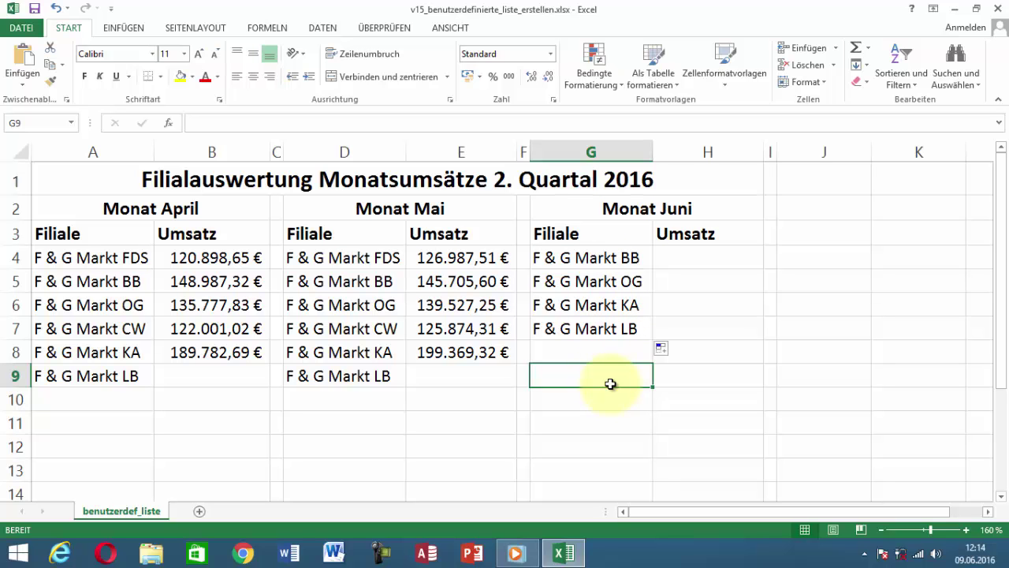
Step: Reopen the Custom Lists editor through File > Options > Advanced
click(22, 31)
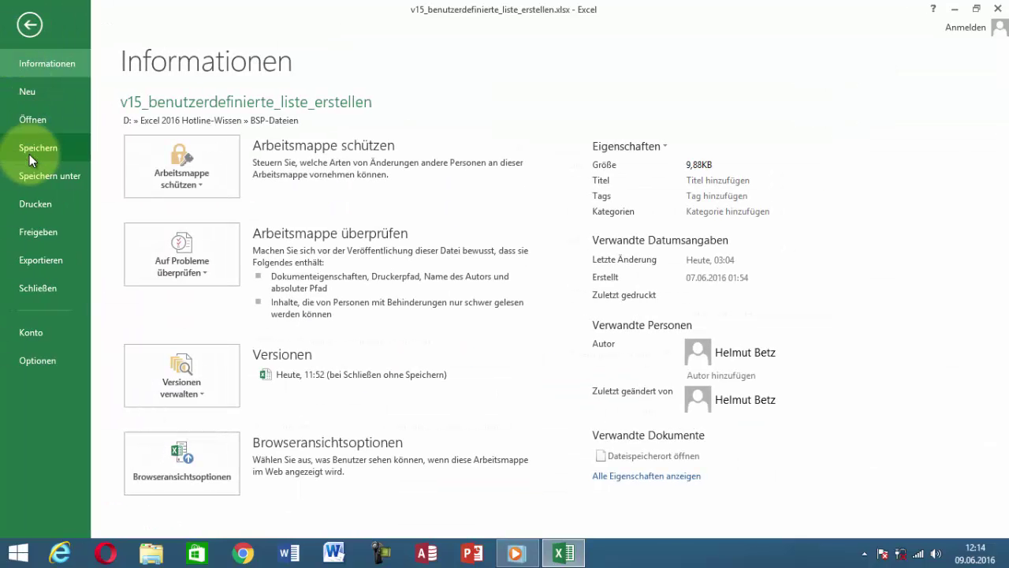
click(63, 359)
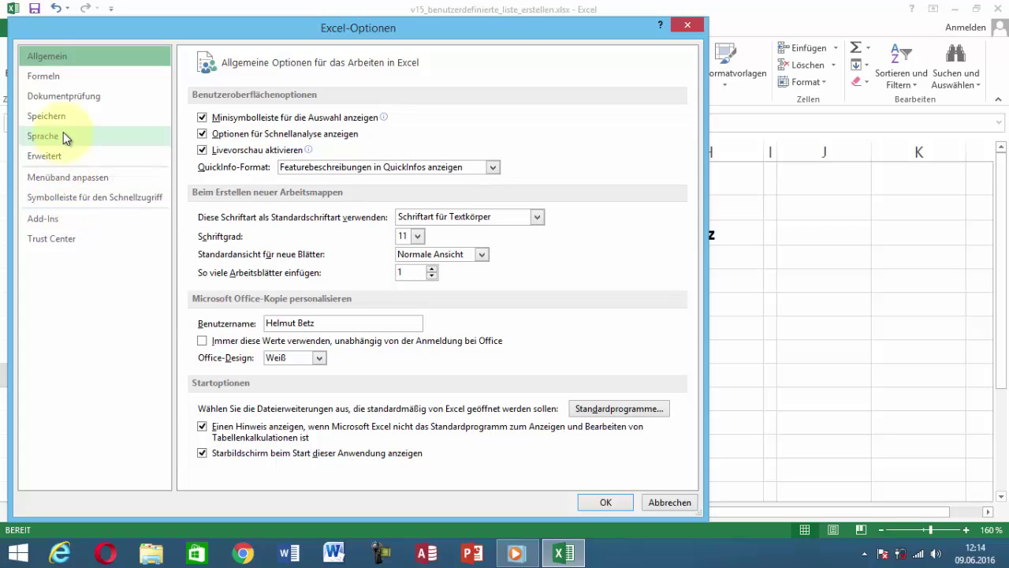
click(63, 155)
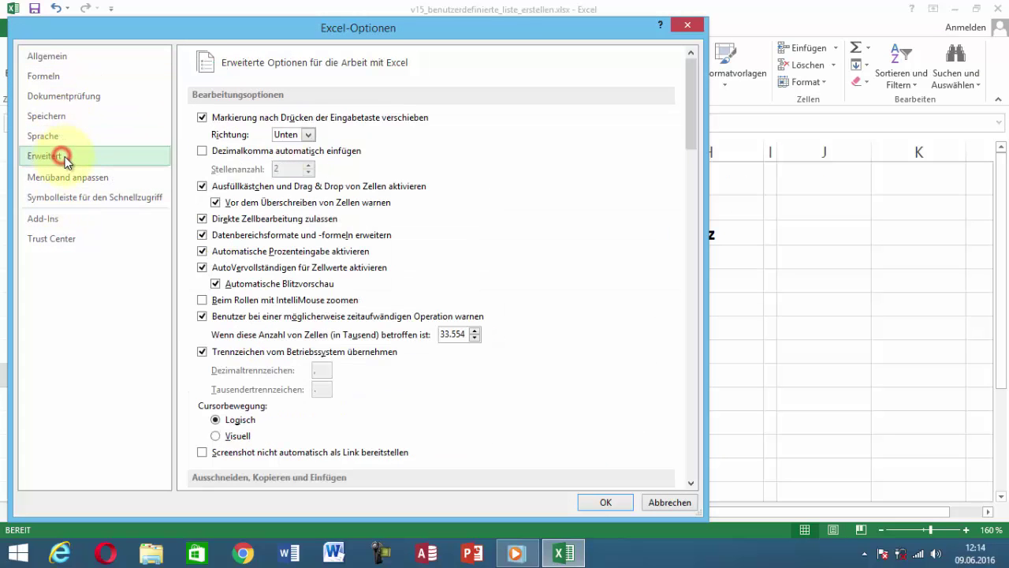
drag(688, 122, 689, 409)
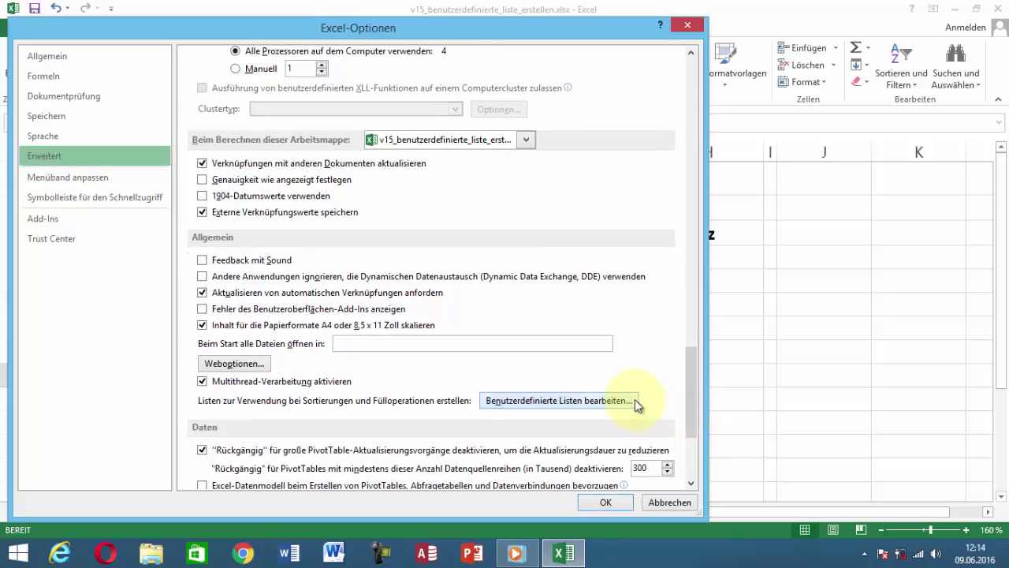
click(636, 402)
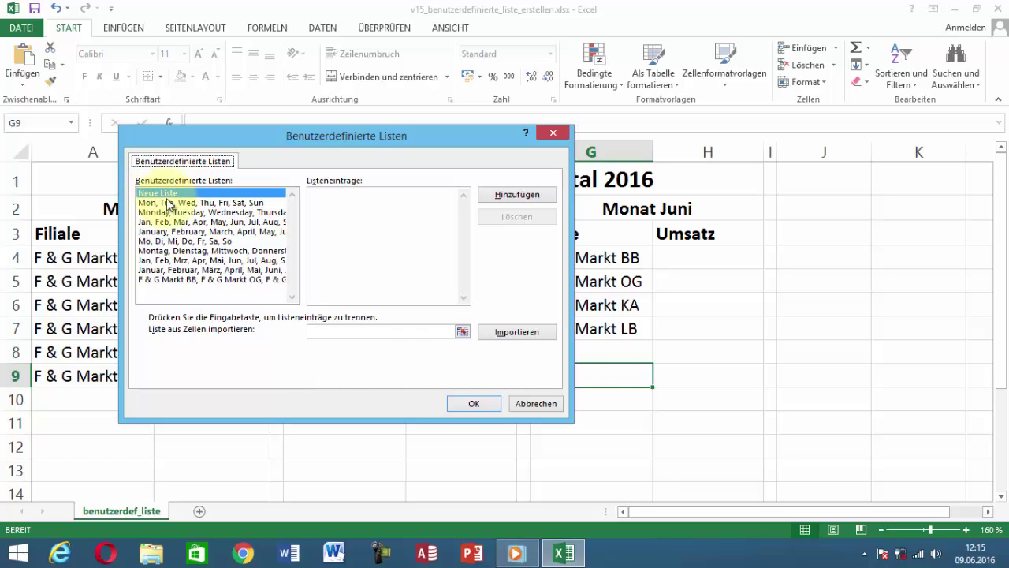
Step: Create a new custom list with entries Good Market FDS, RW, FR, KA and MA
click(322, 199)
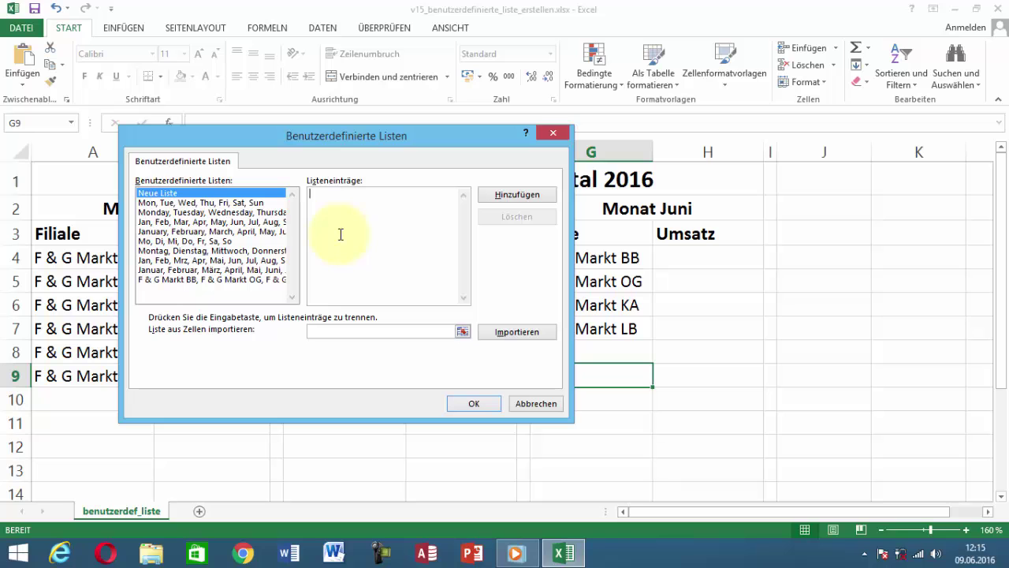
text(Goof)
text(Market)
text(FDS)
key(Return)
text(Good)
text( Market)
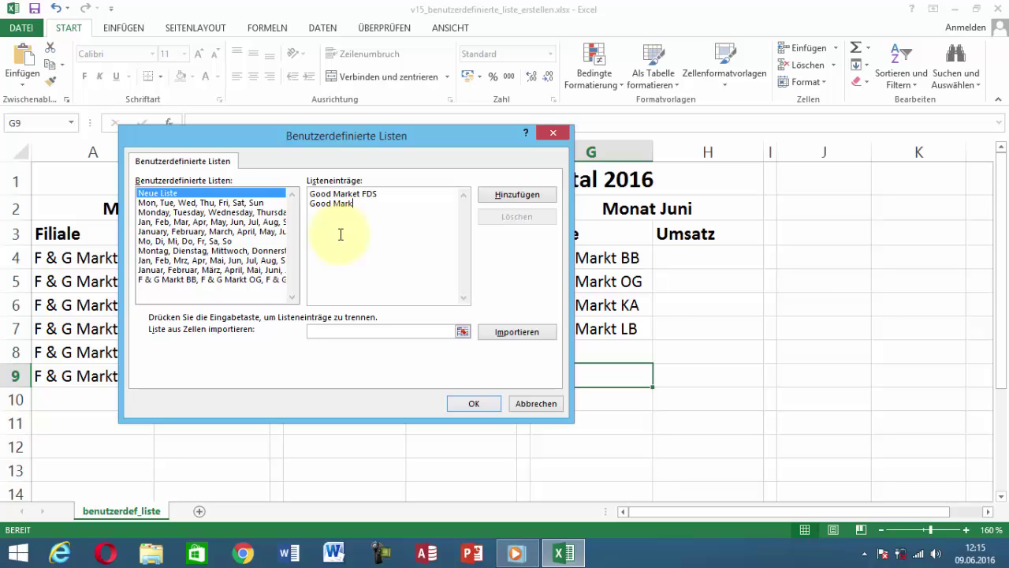
text( RW)
text(Good )
text(Market )
text(R)
key(Return)
text(od Market K)
text(A)
key(Return)
text(Good Ma)
text(M)
click(542, 194)
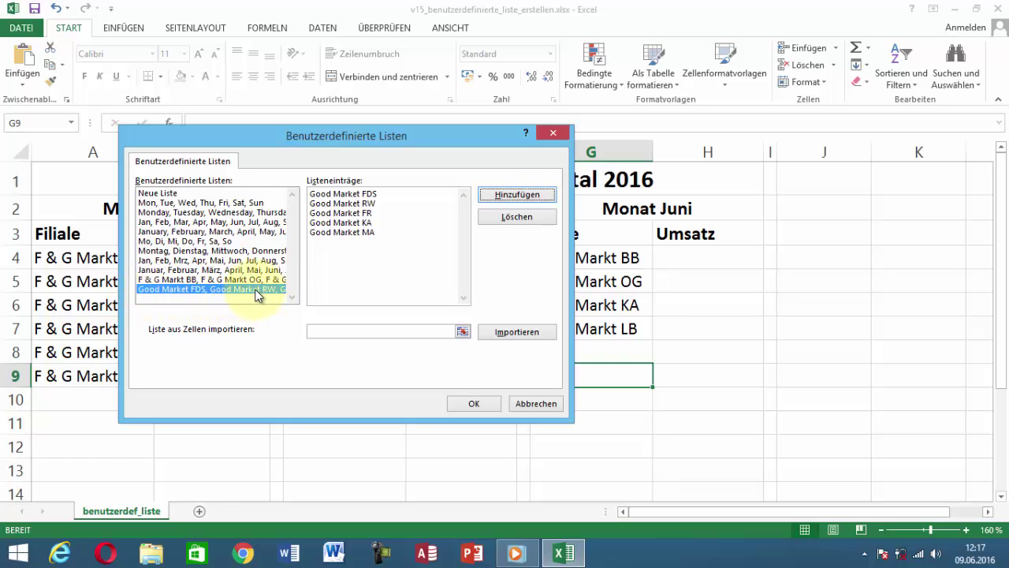
Step: Close the dialogs and clear the old branch names from G4:G7
click(475, 403)
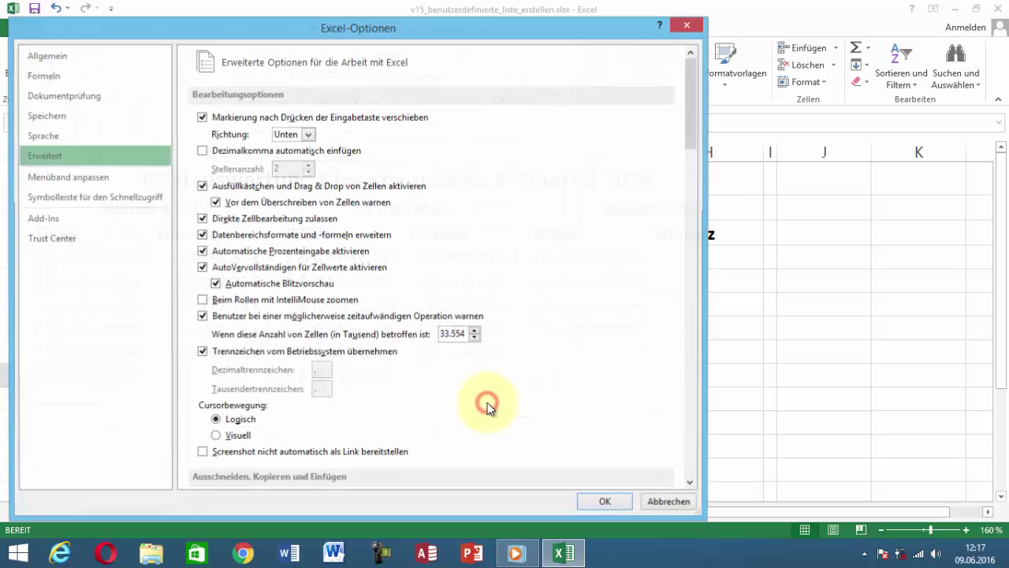
click(605, 503)
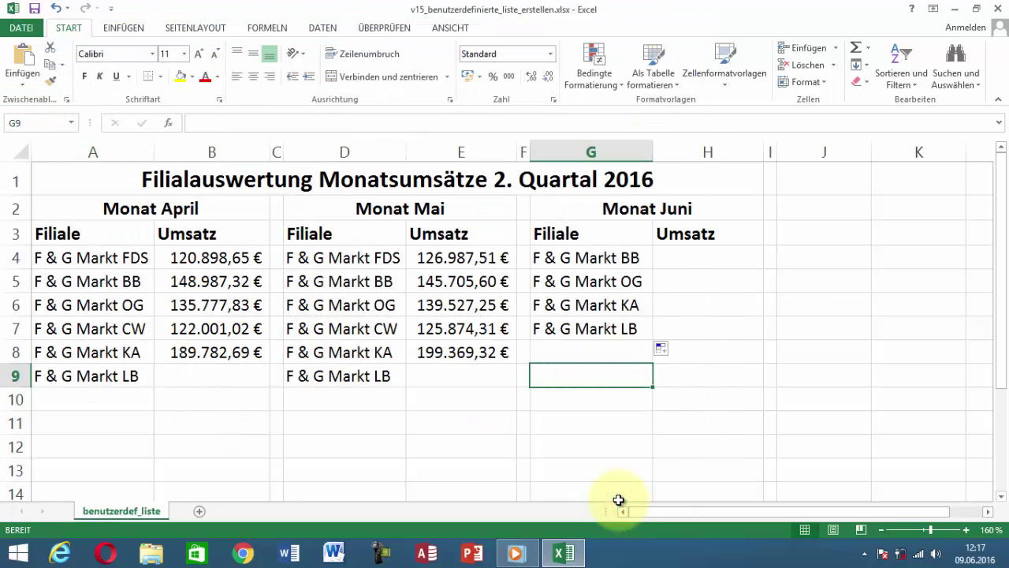
drag(613, 268, 612, 323)
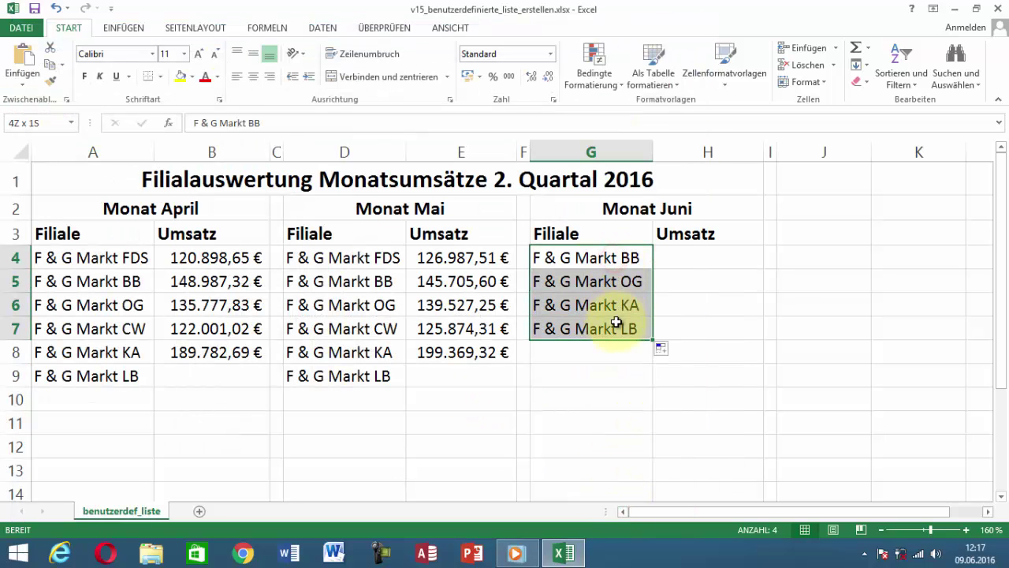
key(Delete)
Step: Enter 'Good Market FDS' in G4, fill down to G8, and widen column G
click(604, 256)
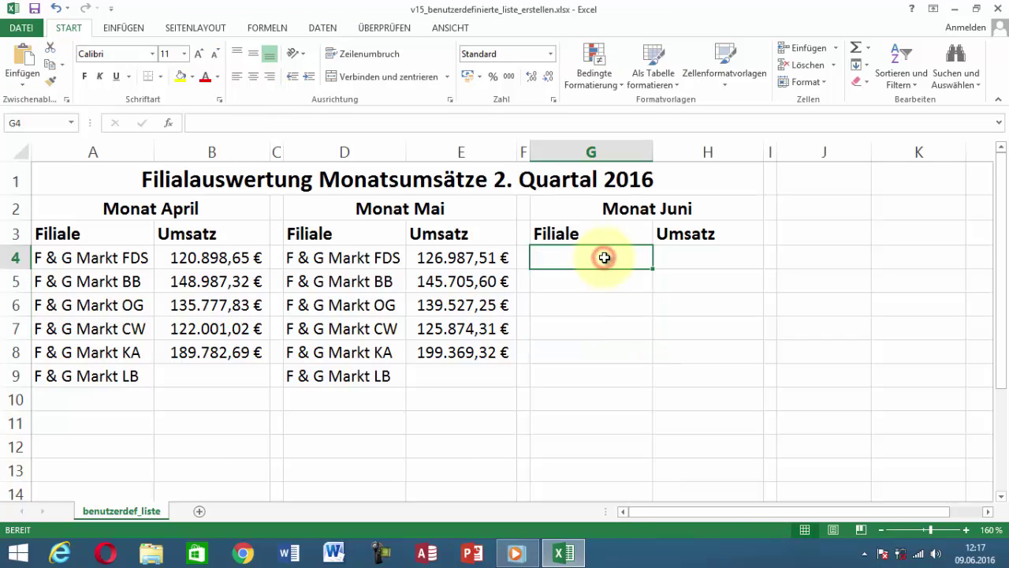
text(Good Market FDS)
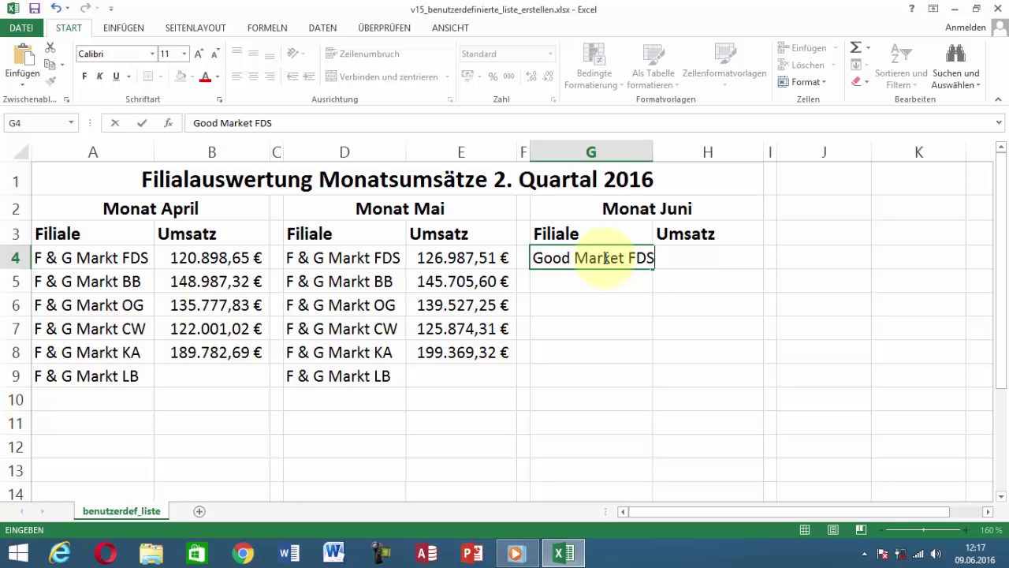
click(144, 124)
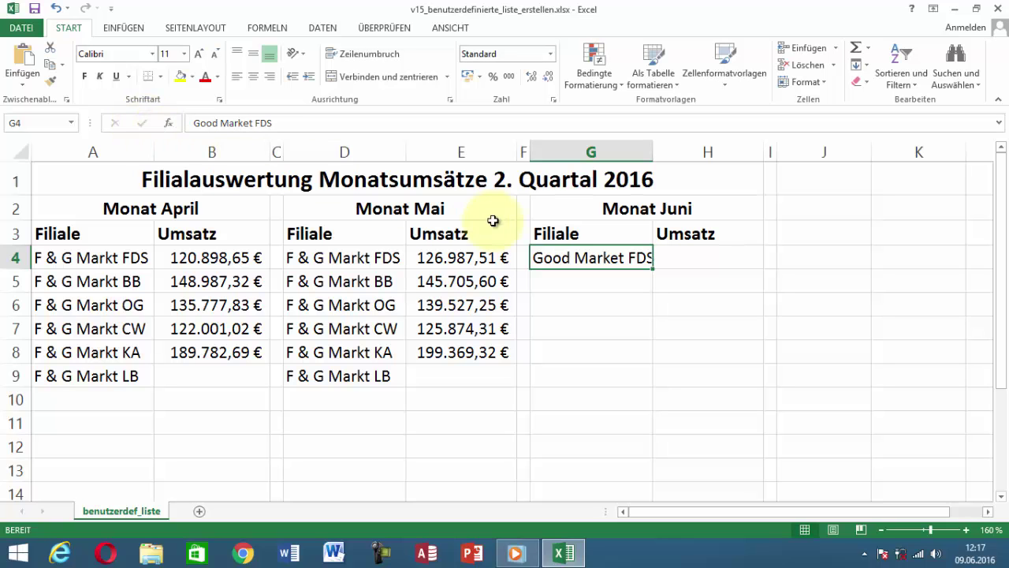
drag(652, 272, 653, 380)
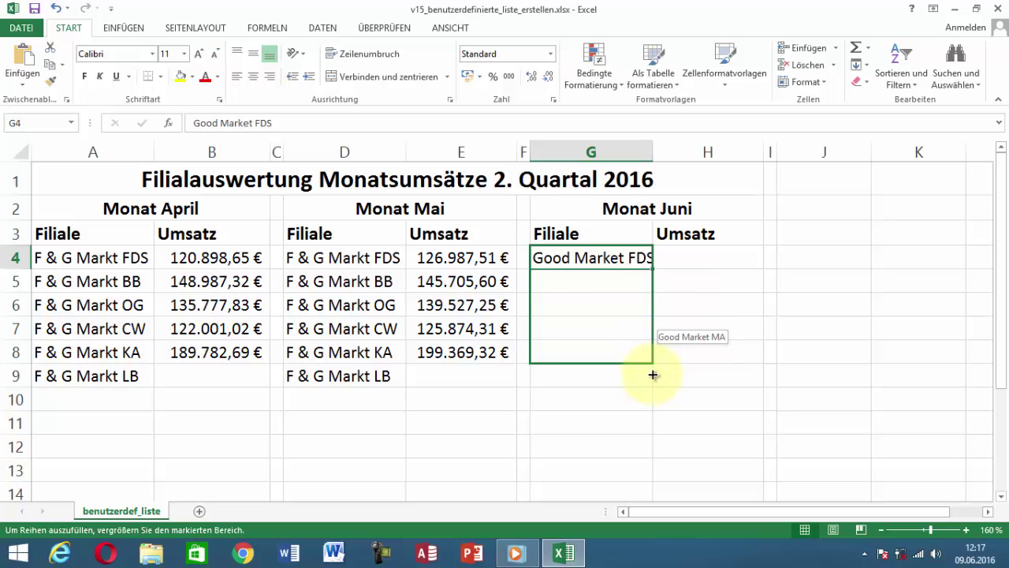
drag(653, 380, 652, 377)
drag(653, 155, 662, 156)
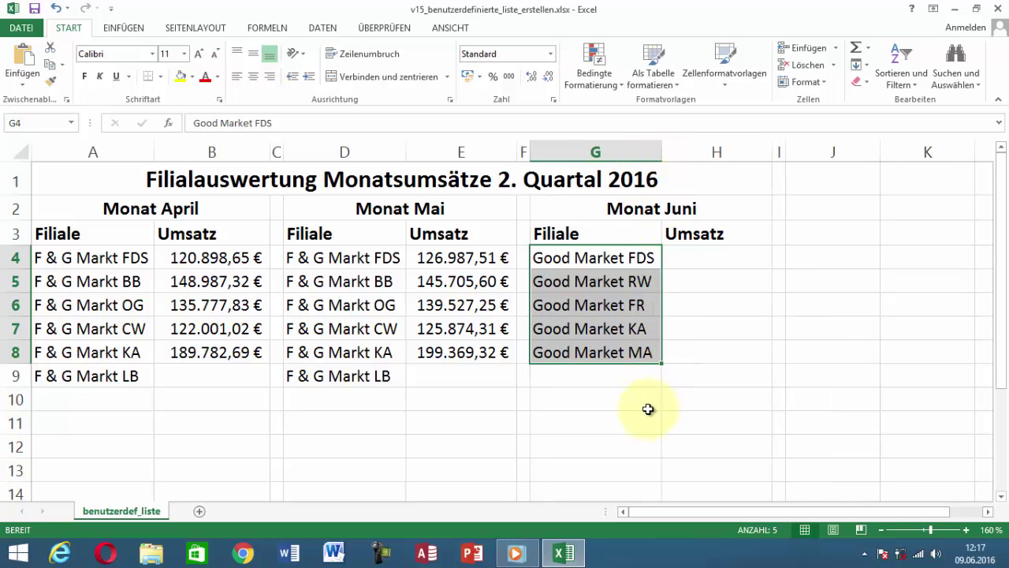
click(598, 399)
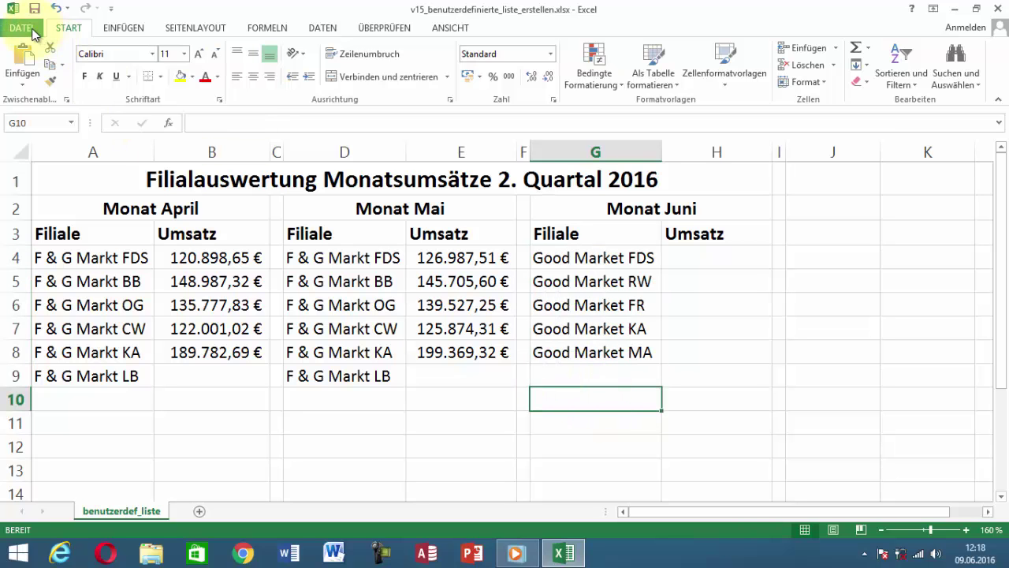
Step: Open the Good Market list in the Custom Lists editor under Excel Options > Advanced
click(21, 29)
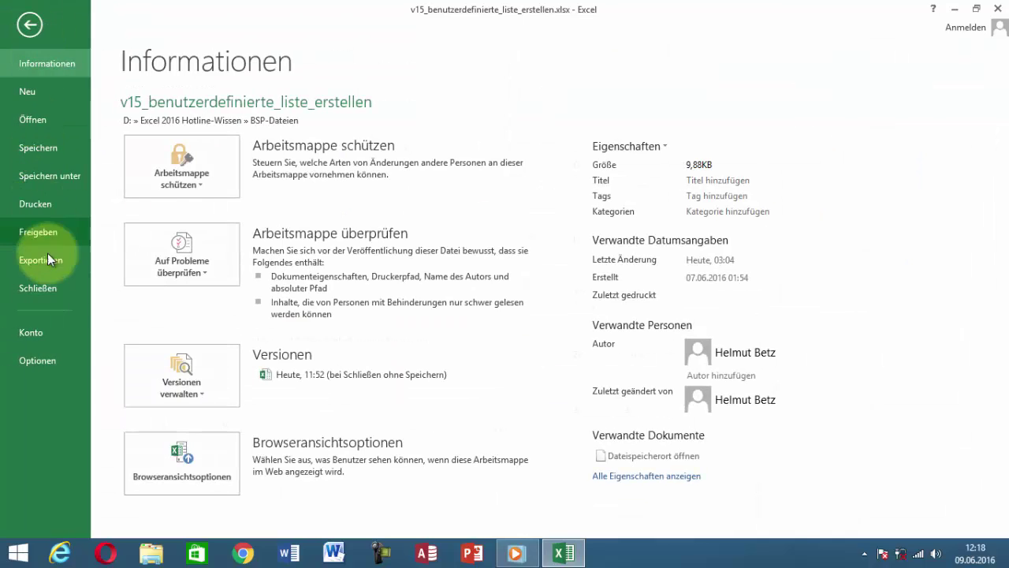
click(63, 356)
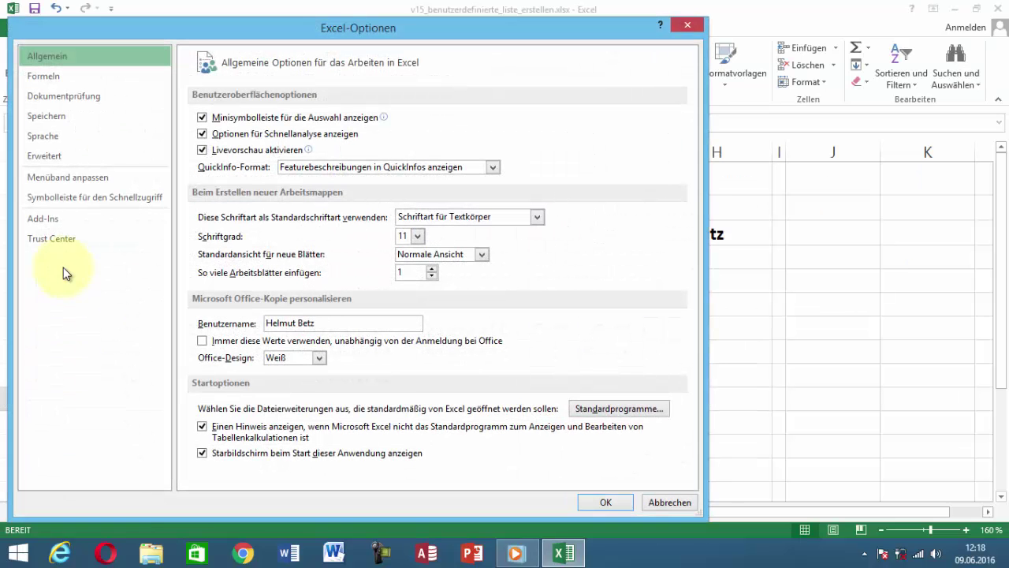
click(57, 155)
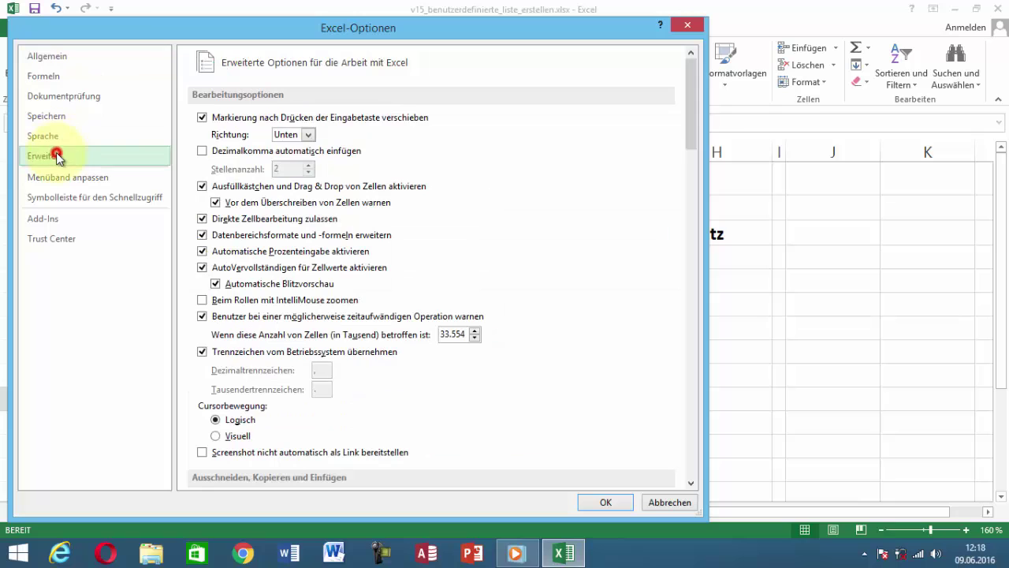
drag(694, 127, 688, 413)
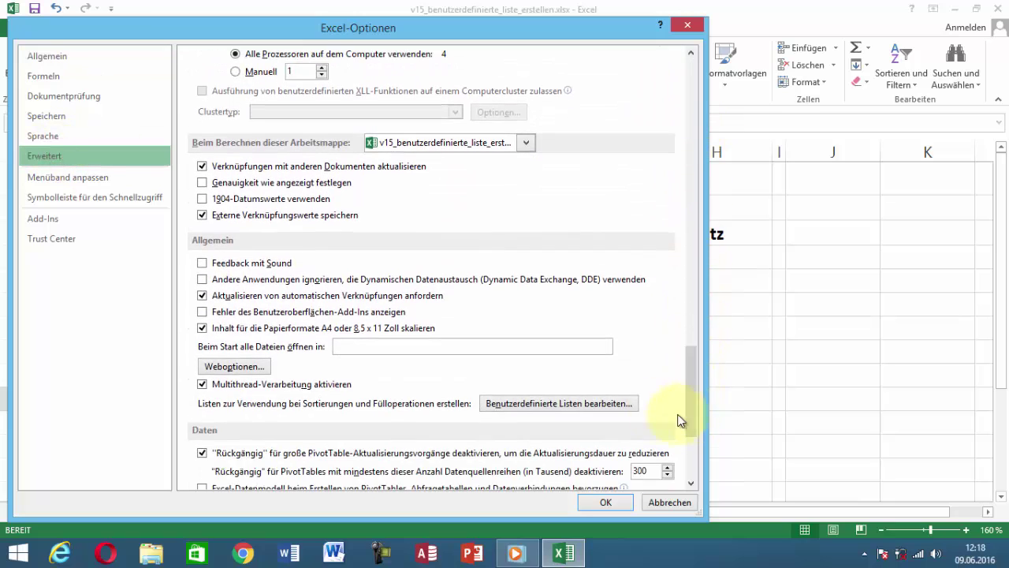
click(633, 407)
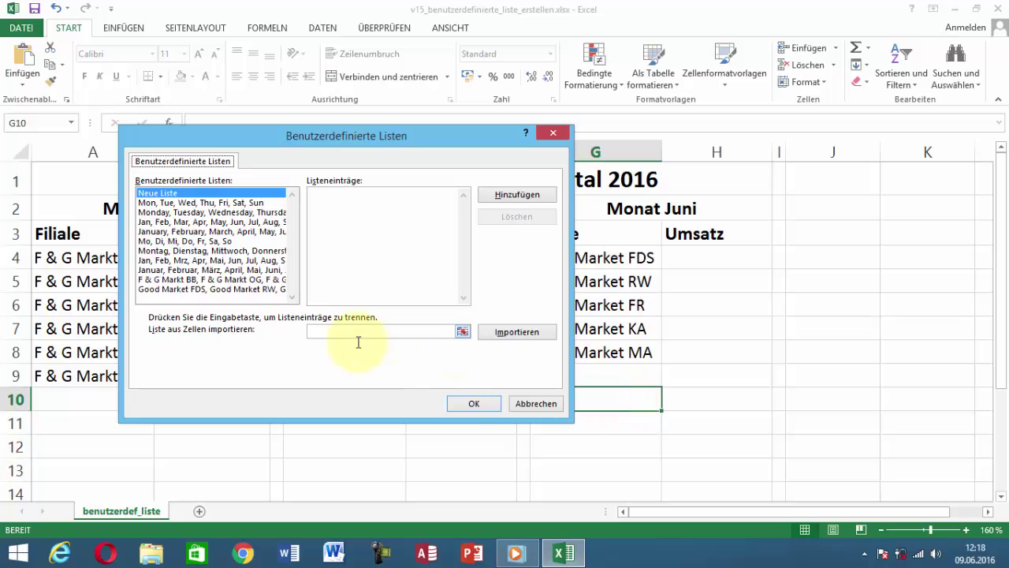
click(218, 290)
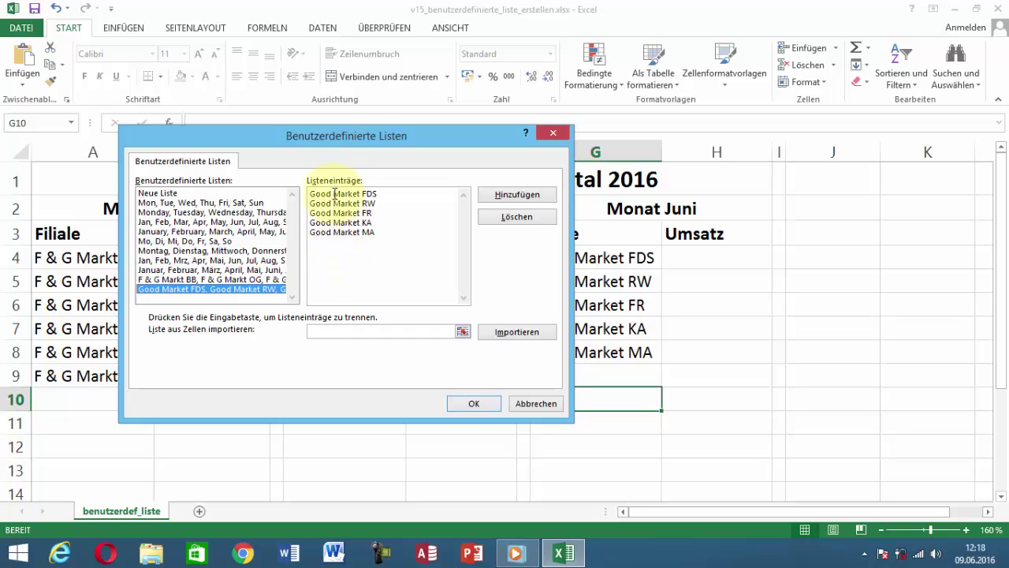
Step: Hyphenate each entry to Good-Market FDS, RW, FR, KA and MA, then confirm both dialogs
click(333, 194)
text(-)
click(327, 204)
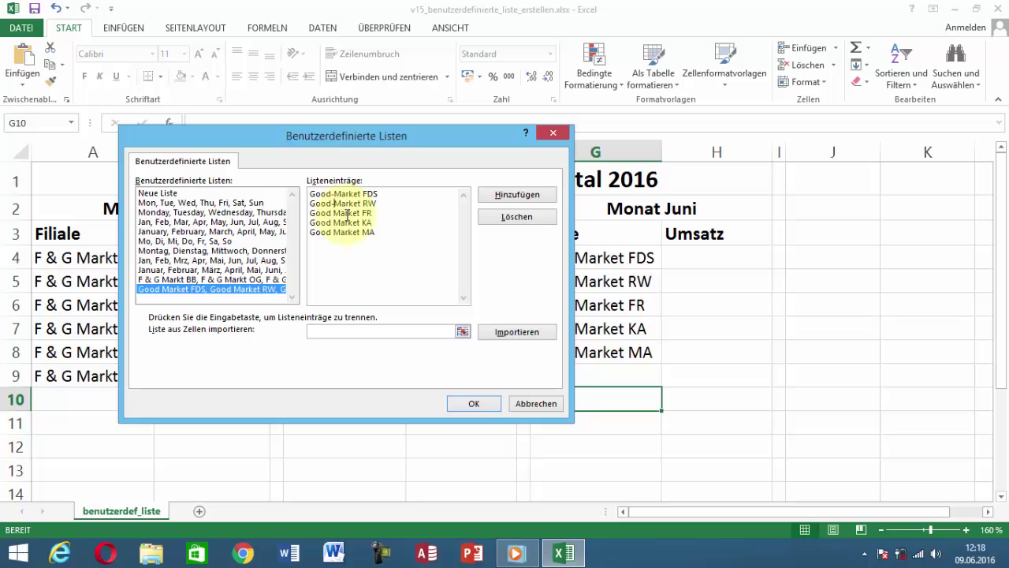
click(332, 212)
key(Delete)
click(335, 232)
key(Delete)
text(-)
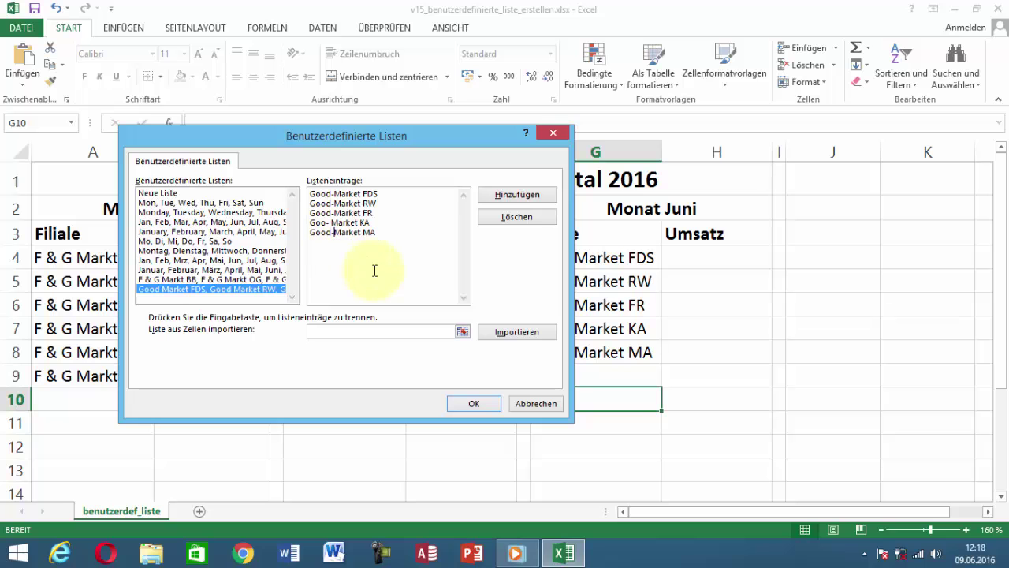
click(328, 222)
text(-)
click(338, 224)
click(490, 400)
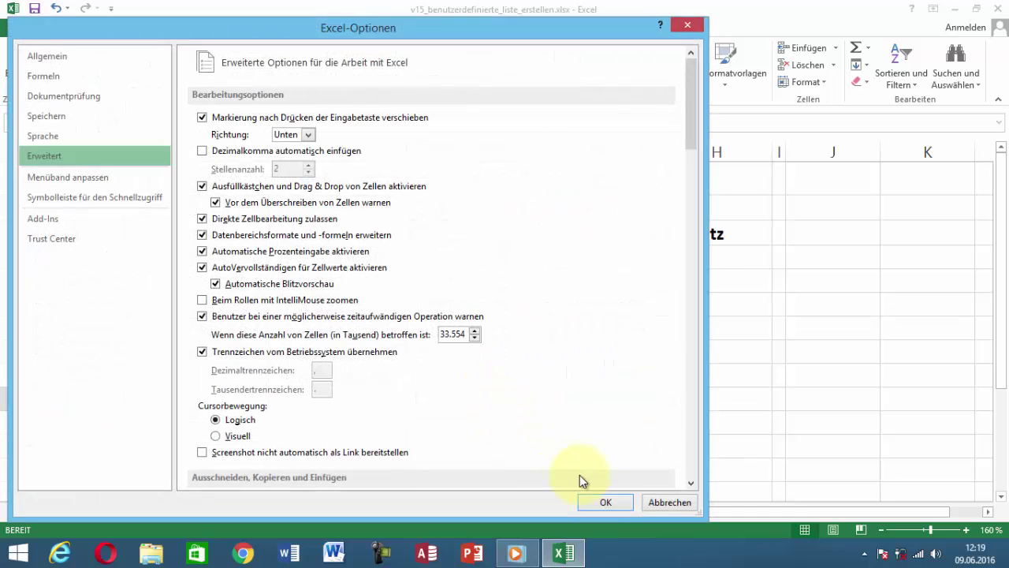
click(604, 500)
Step: Clear G4:G8, enter 'Good-Market FDS' in G4 and AutoFill down to G8
drag(604, 261, 604, 353)
key(Delete)
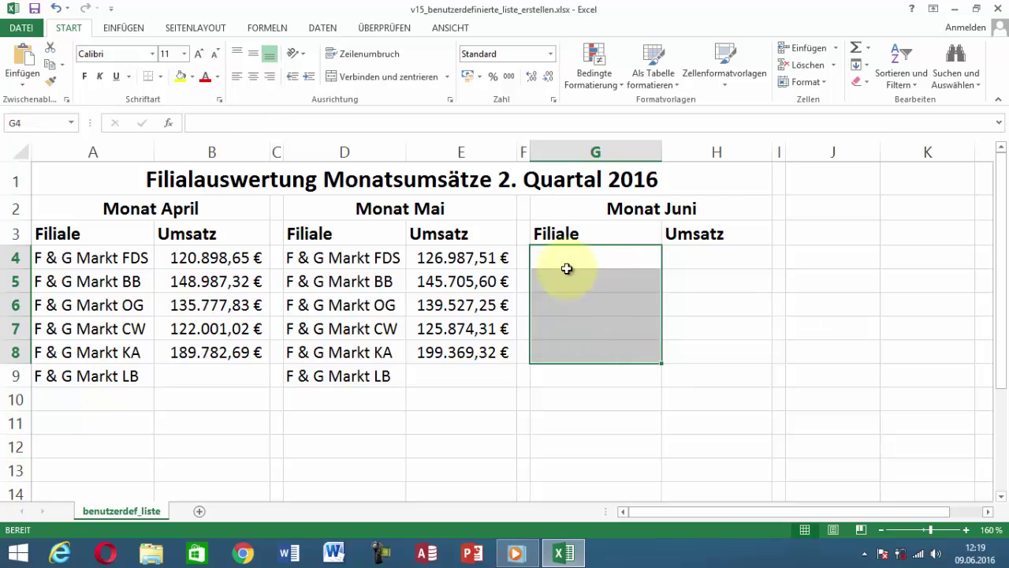
click(568, 264)
text(Good-Market FDS)
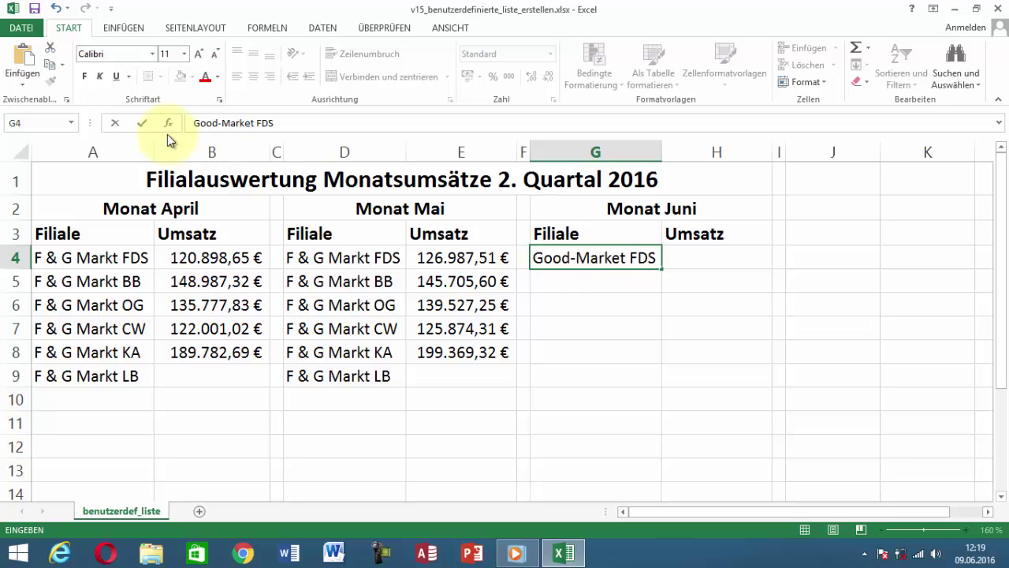
click(143, 123)
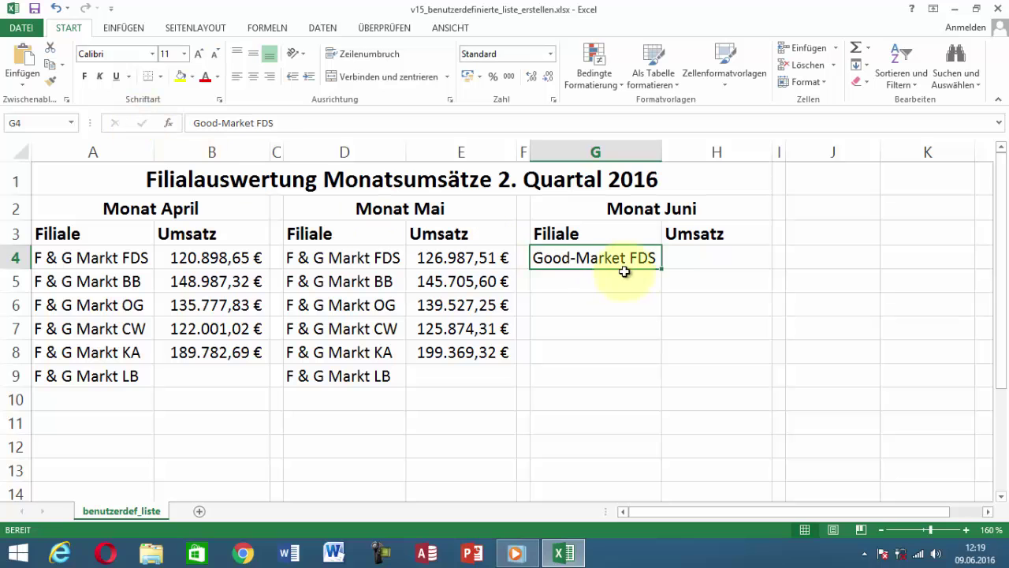
drag(665, 271, 660, 375)
click(620, 398)
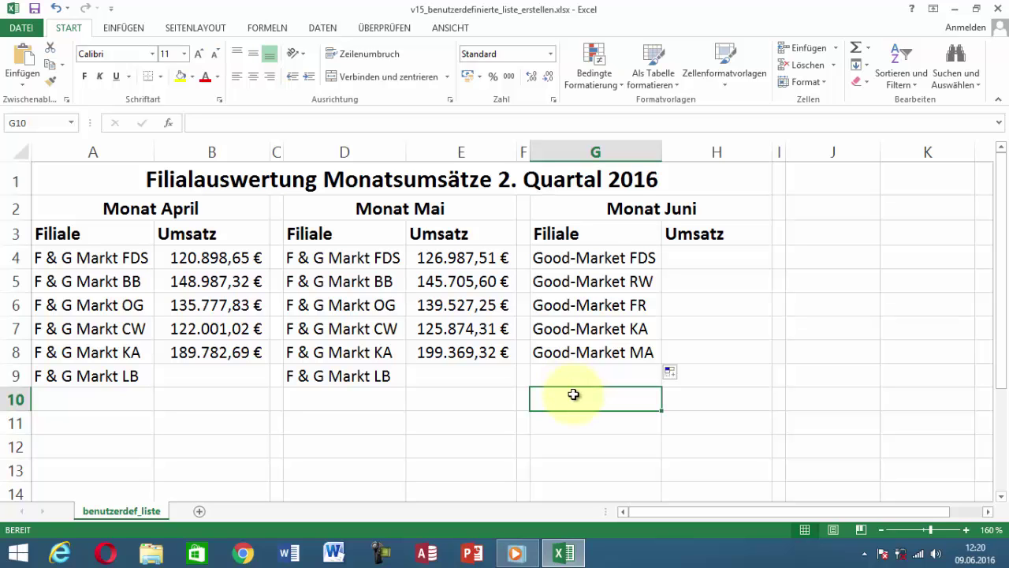
Step: Extend the G4:G8 branch series down to G13 so it repeats
mouse_move(603, 260)
mouse_down()
mouse_move(617, 359)
mouse_move(663, 380)
mouse_up()
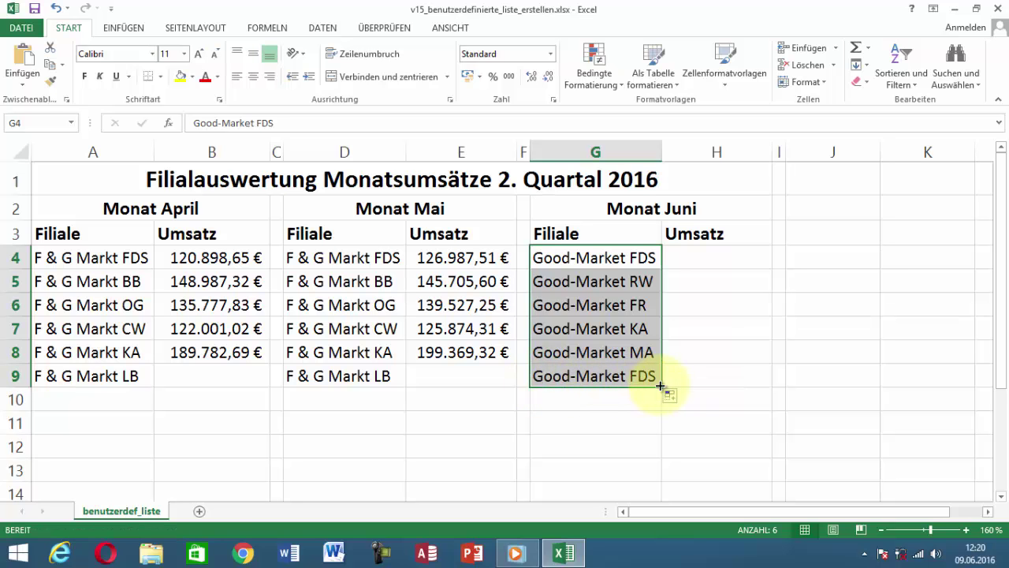
drag(663, 388, 661, 408)
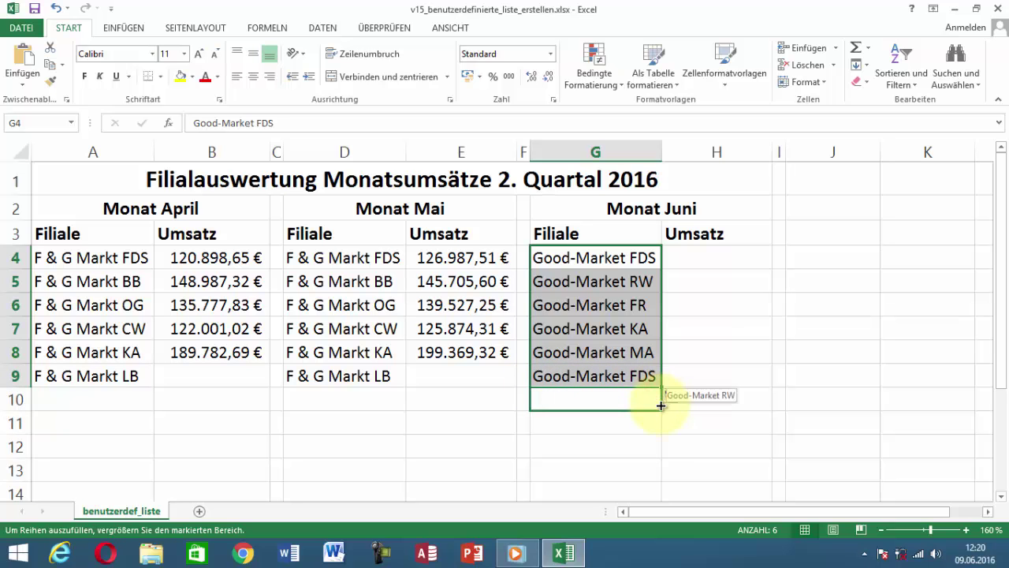
drag(661, 407, 659, 472)
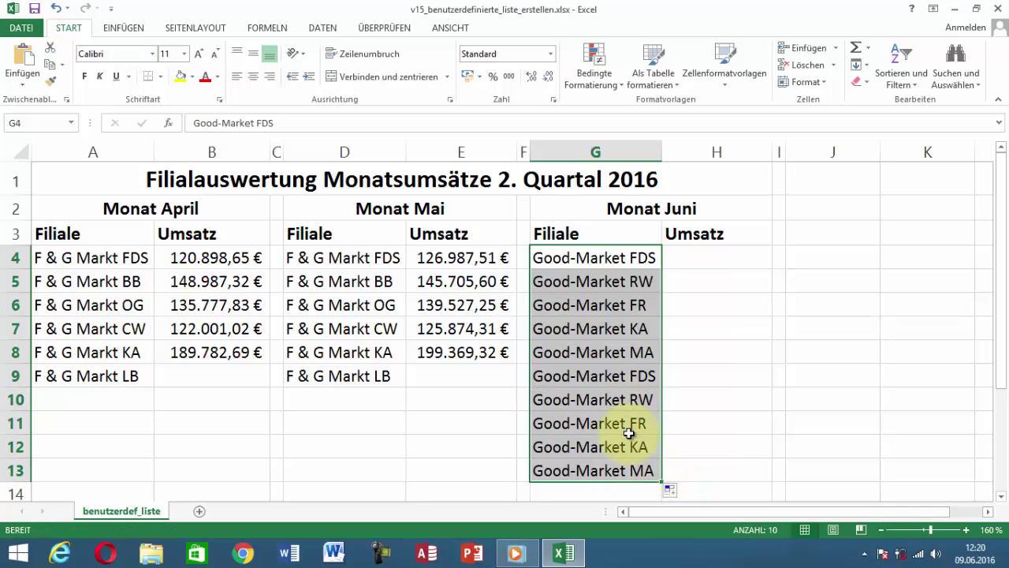
Step: Open the Custom Lists editor from File > Options > Advanced
click(710, 467)
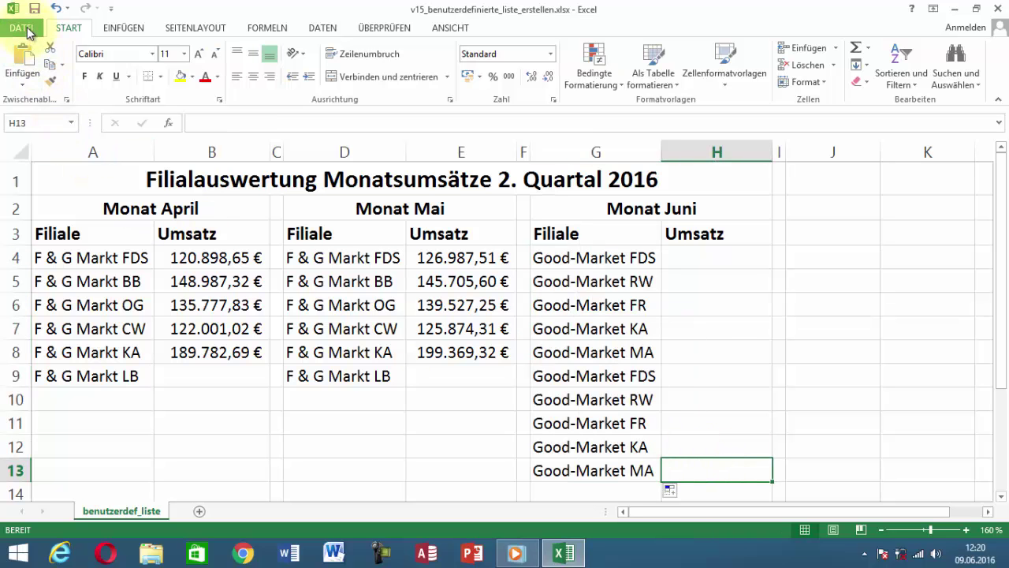
click(24, 27)
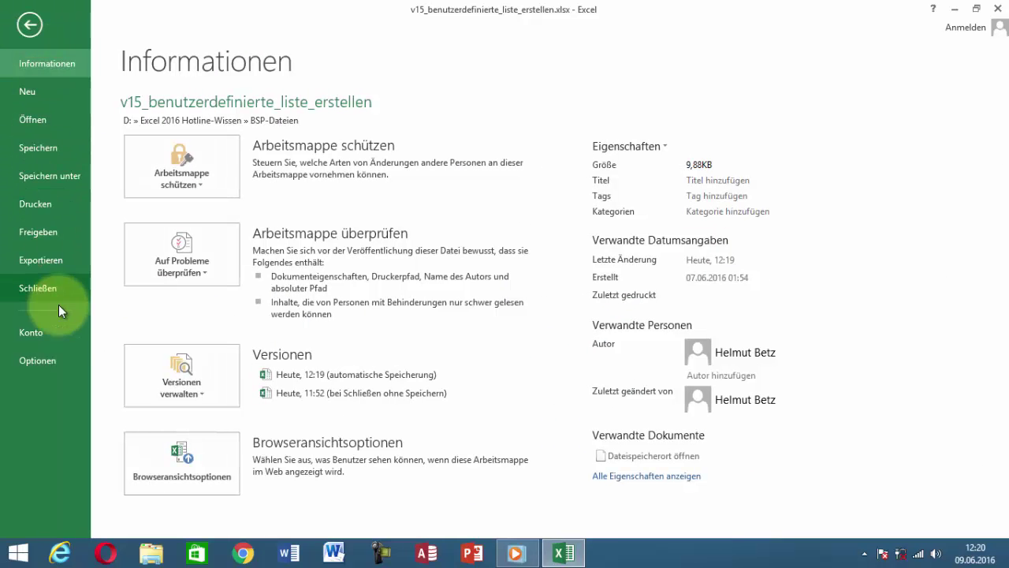
click(60, 366)
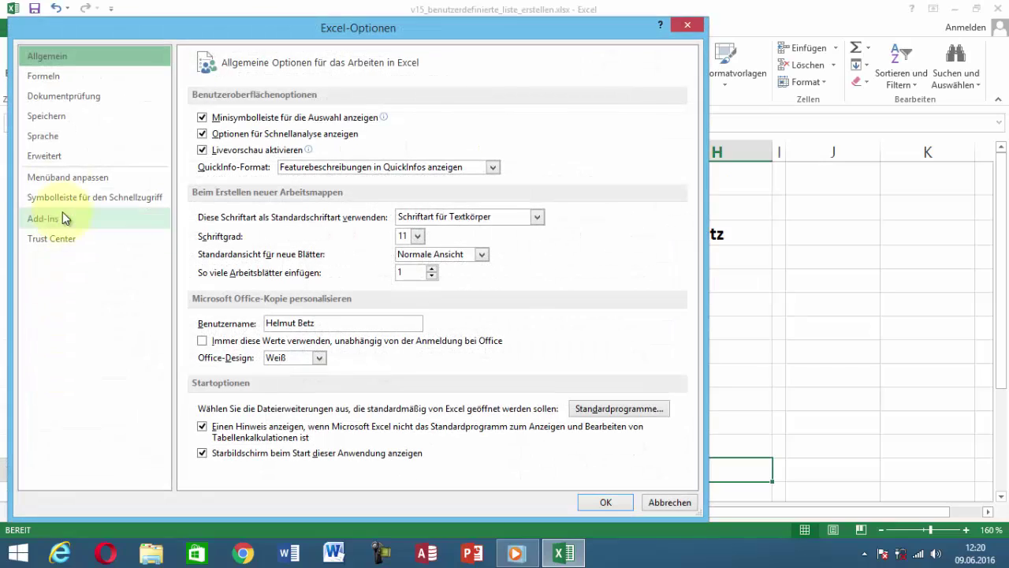
click(61, 156)
drag(691, 129, 687, 405)
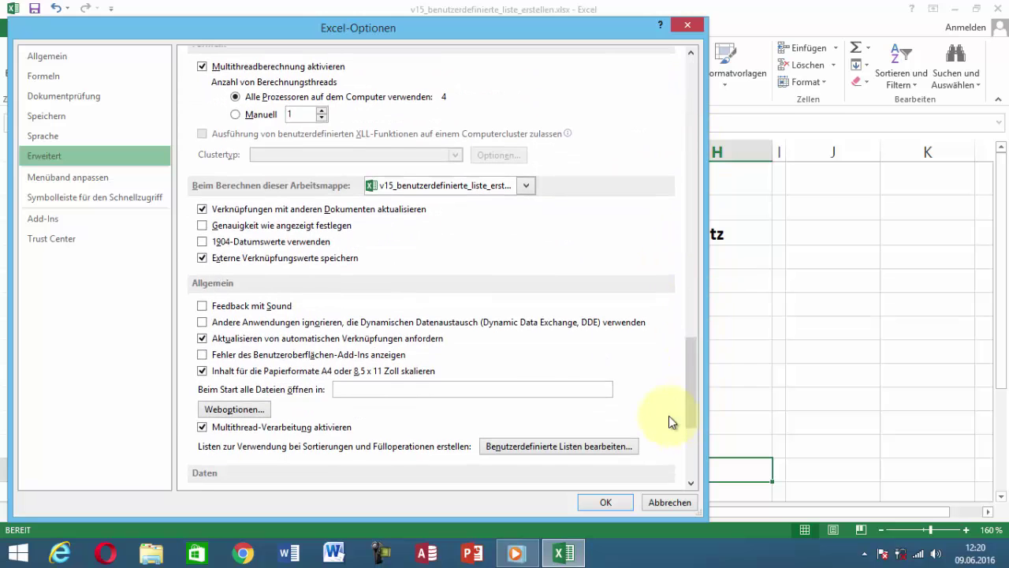
click(633, 446)
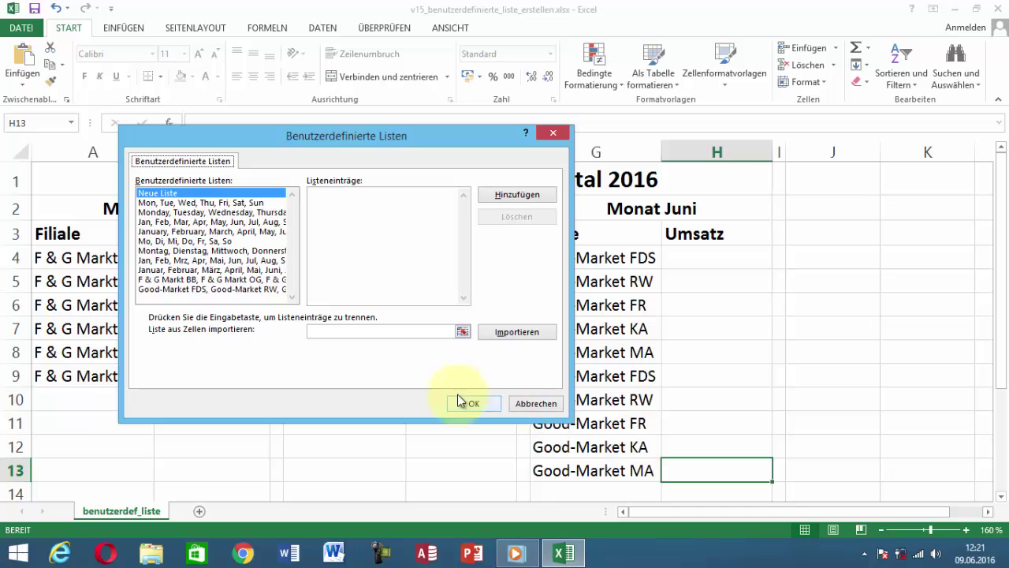
Step: Delete the Good-Market custom list and confirm the permanent deletion
click(183, 290)
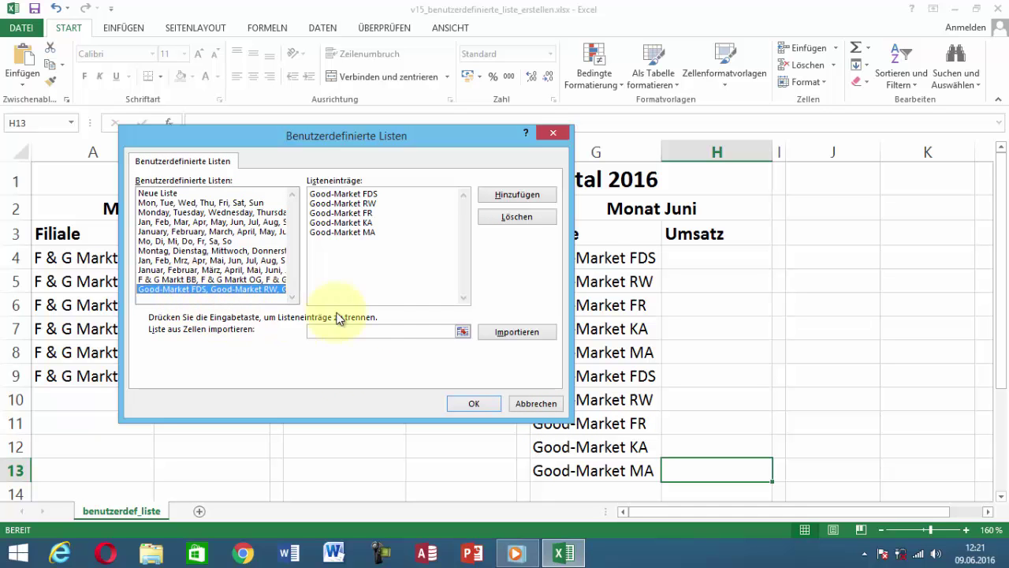
click(545, 219)
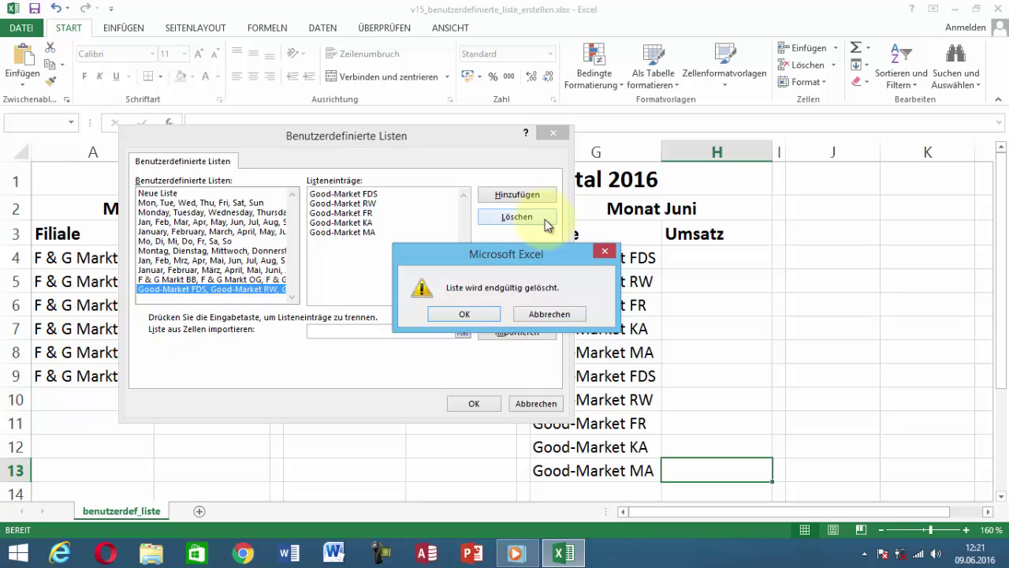
click(487, 314)
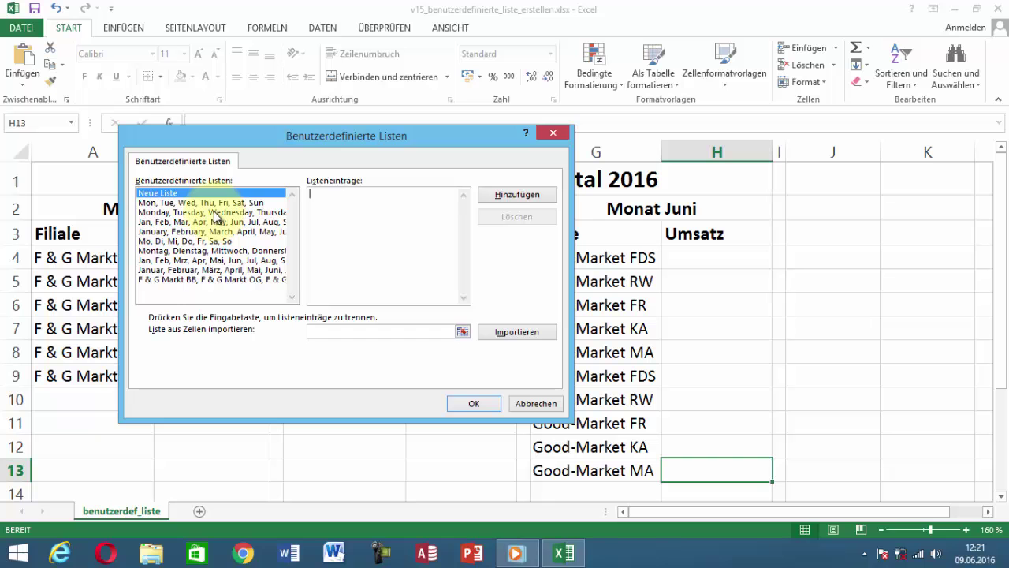
Step: Browse the built-in weekday and month lists, then close Excel Options without changes
click(160, 213)
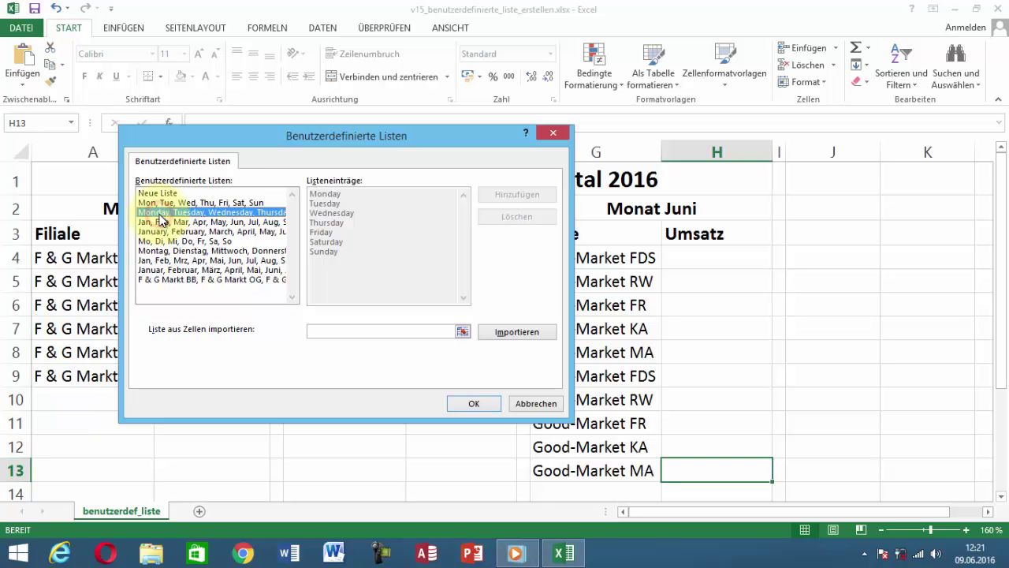
click(542, 216)
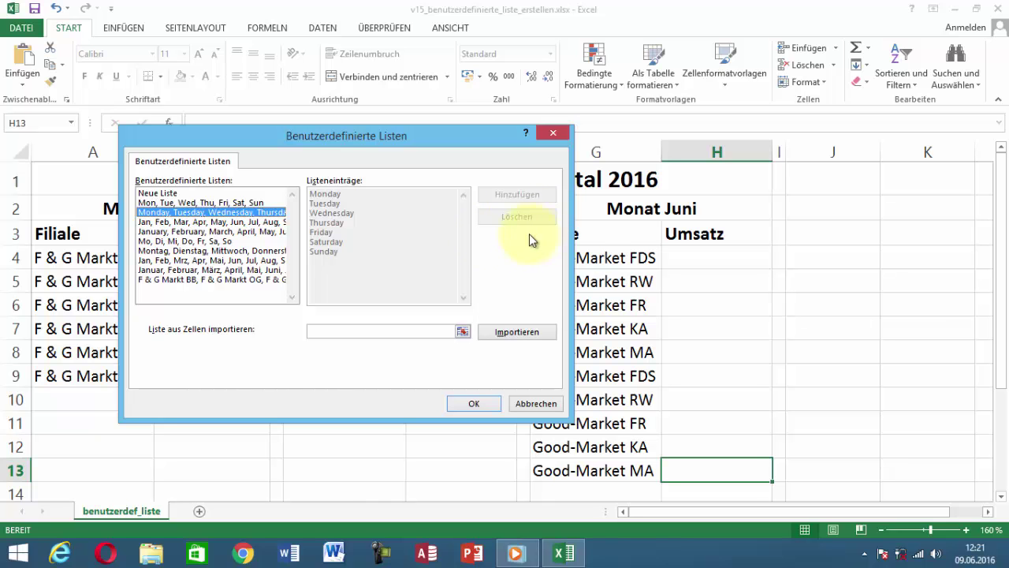
click(263, 222)
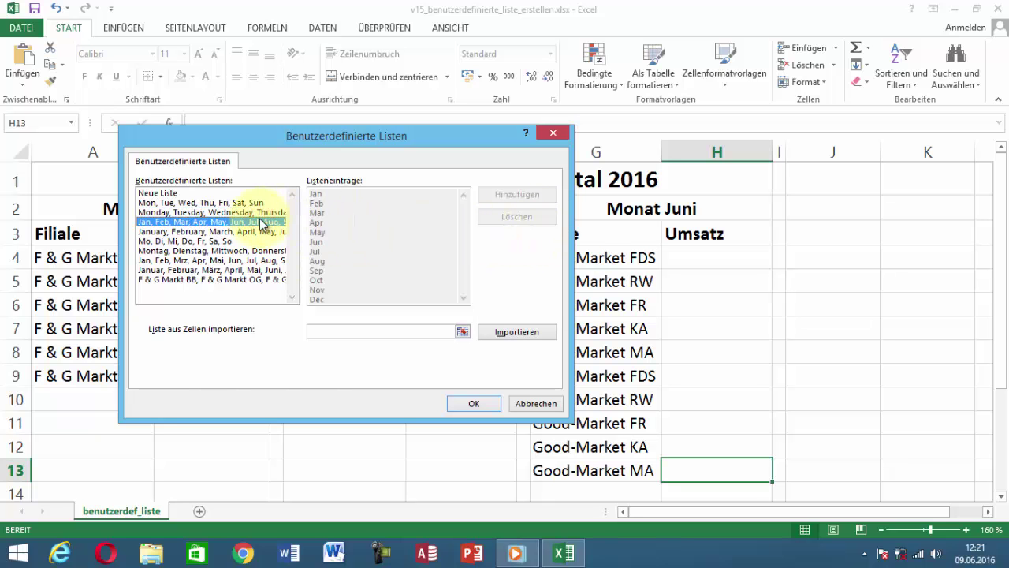
click(253, 232)
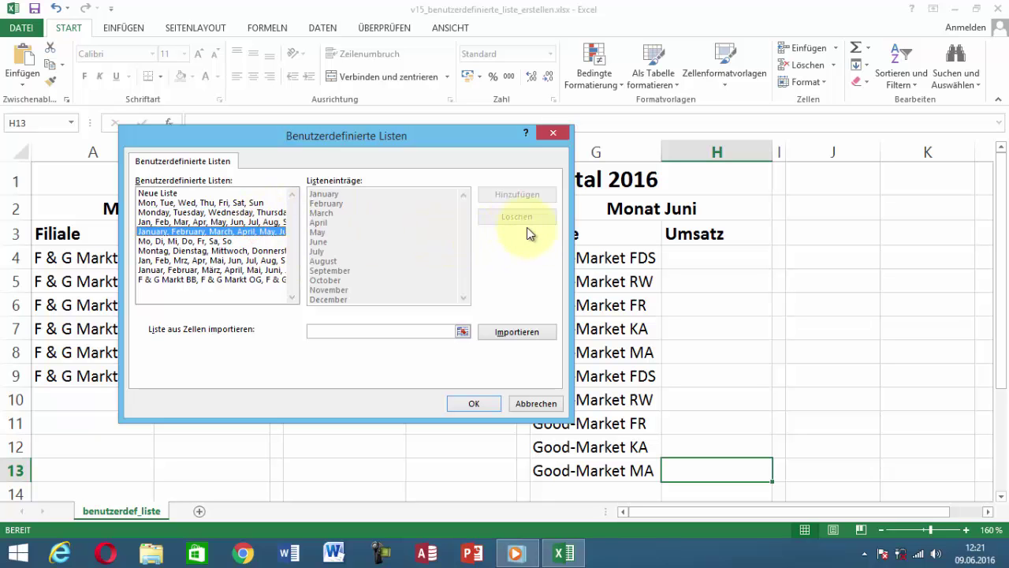
click(254, 250)
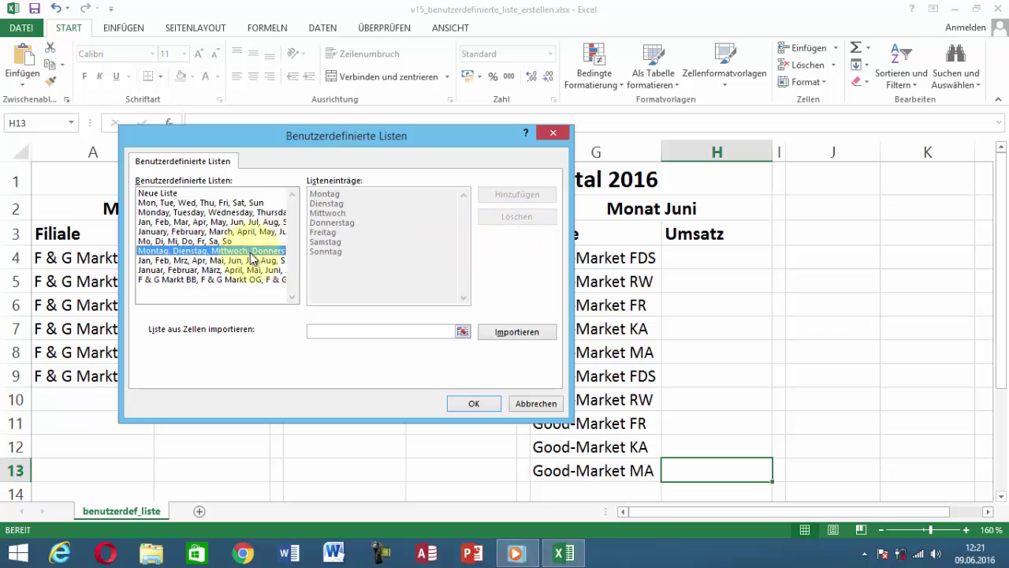
click(544, 404)
click(670, 501)
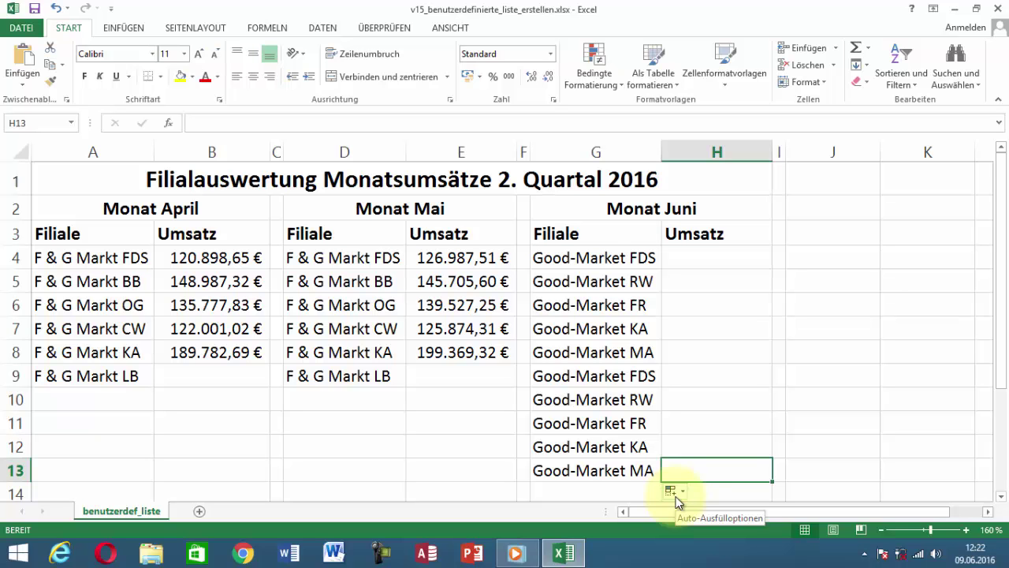
Step: Enter 4 in E11, Ctrl-fill left to B11 for a 1–4 € series, and widen column C
click(474, 426)
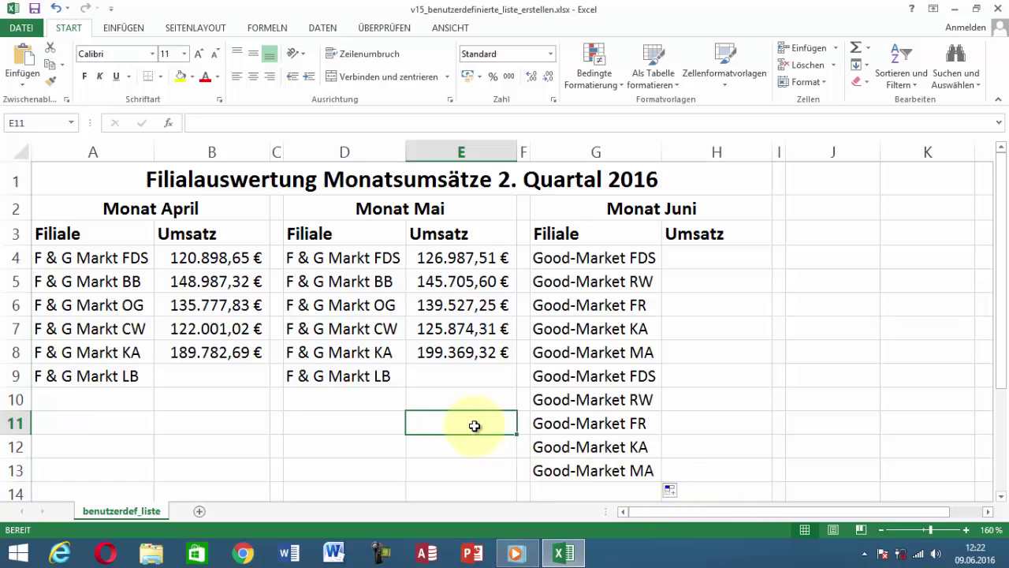
text(4)
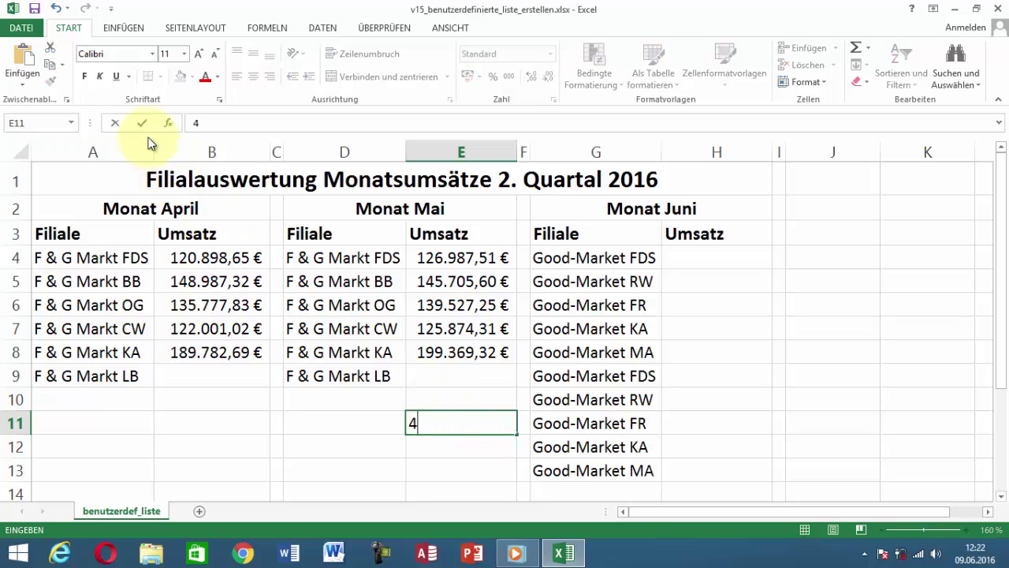
click(143, 123)
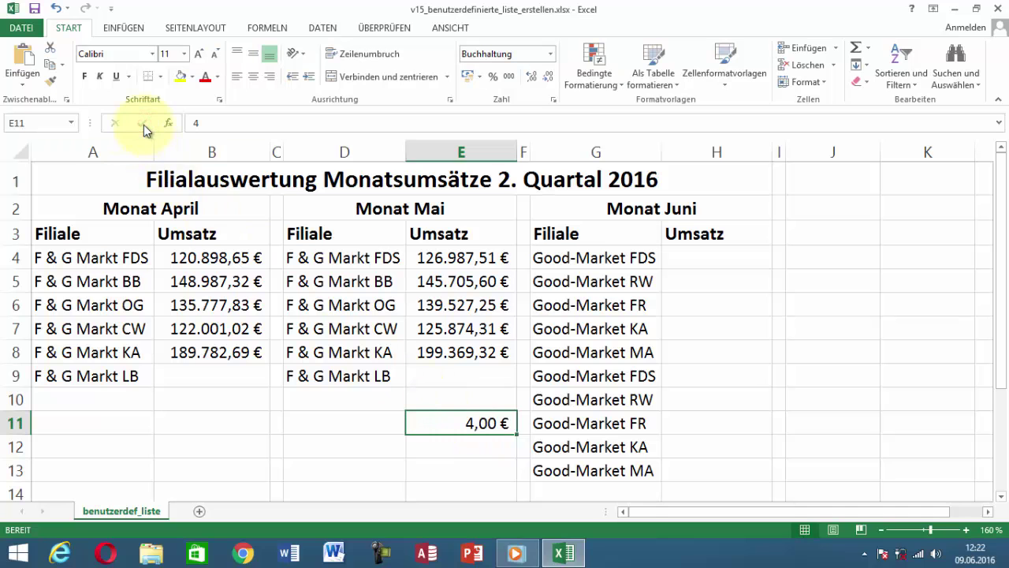
key(ctrl)
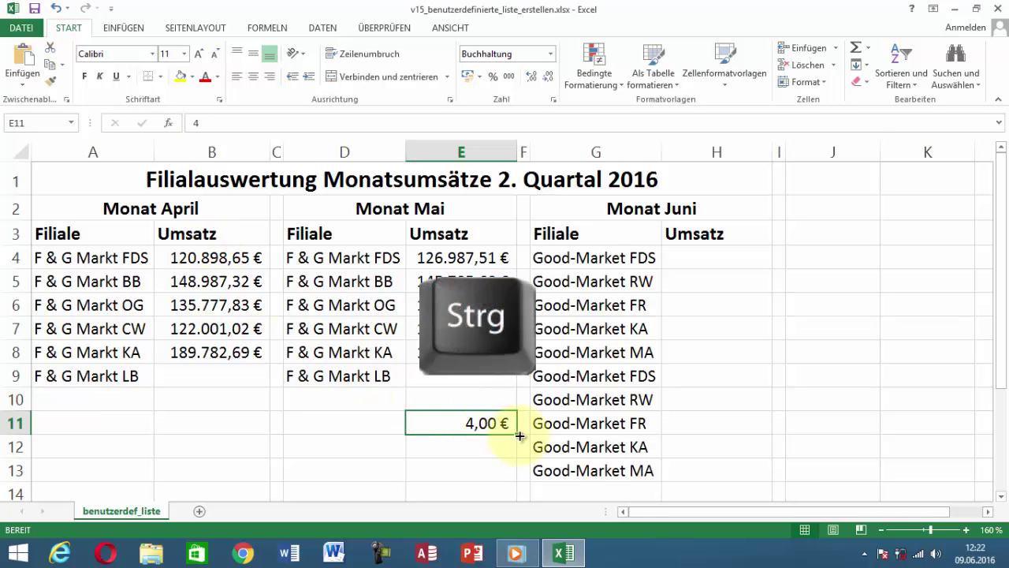
drag(520, 435, 208, 423)
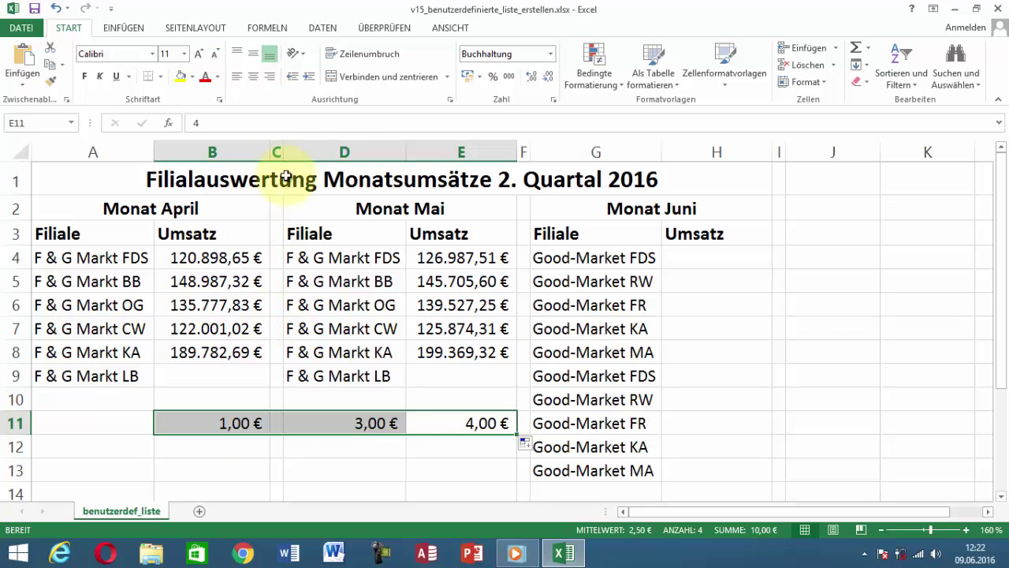
drag(283, 153, 344, 156)
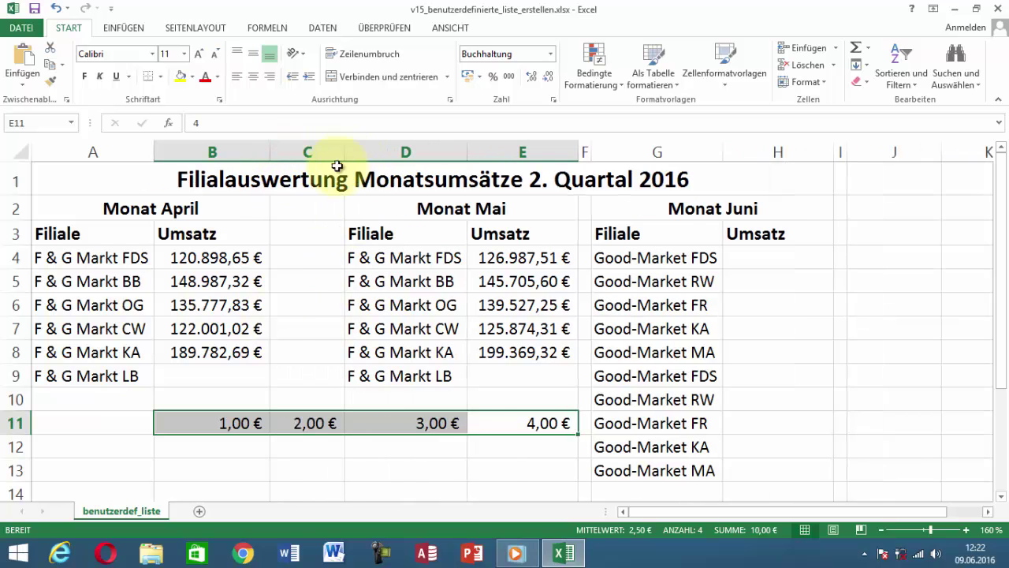